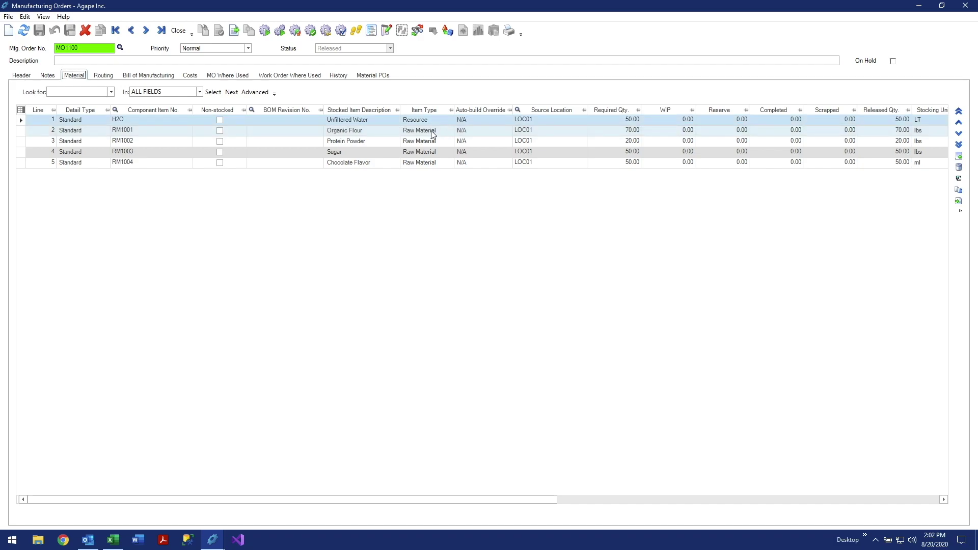
- Open the item record of component RM1001 from the order's material list and check its lot tracking type and default sort options
click(169, 134)
click(957, 189)
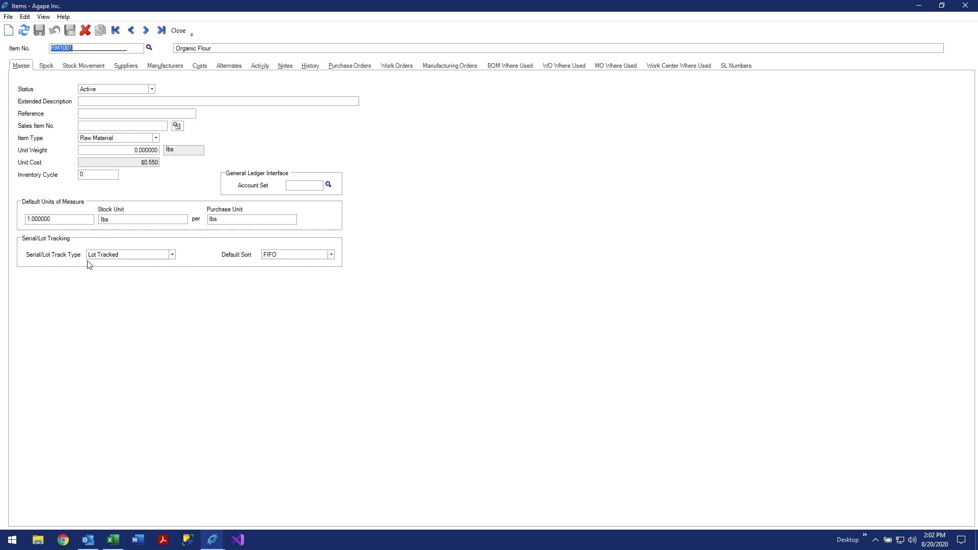
click(307, 257)
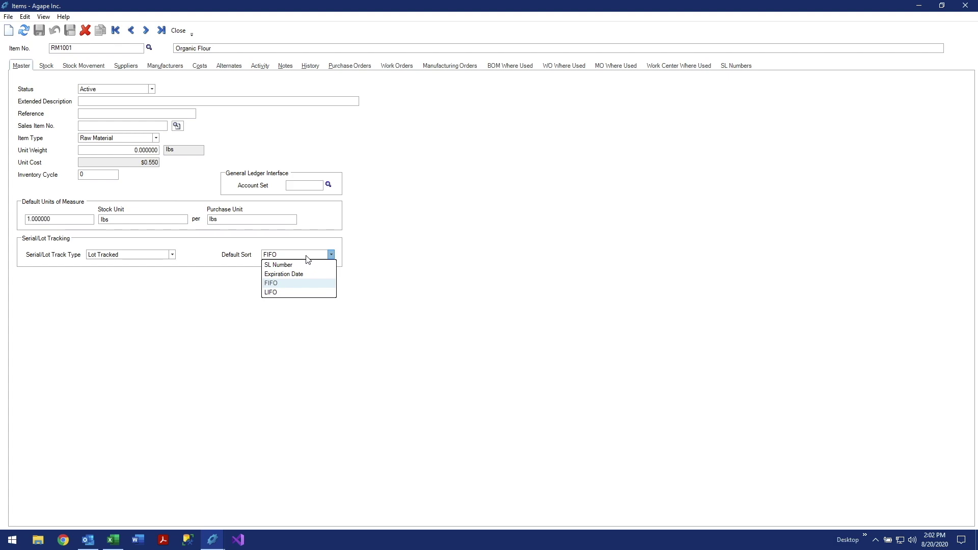
click(277, 285)
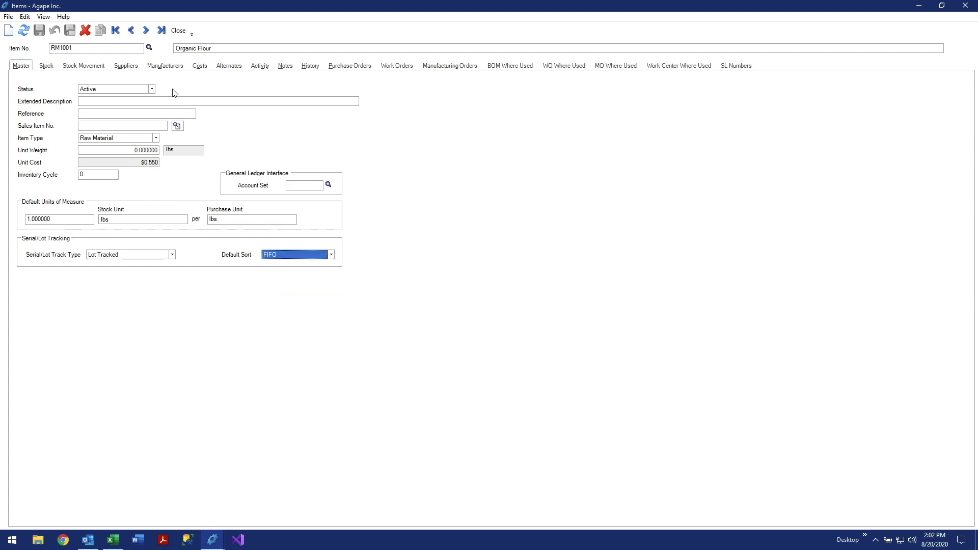
click(175, 33)
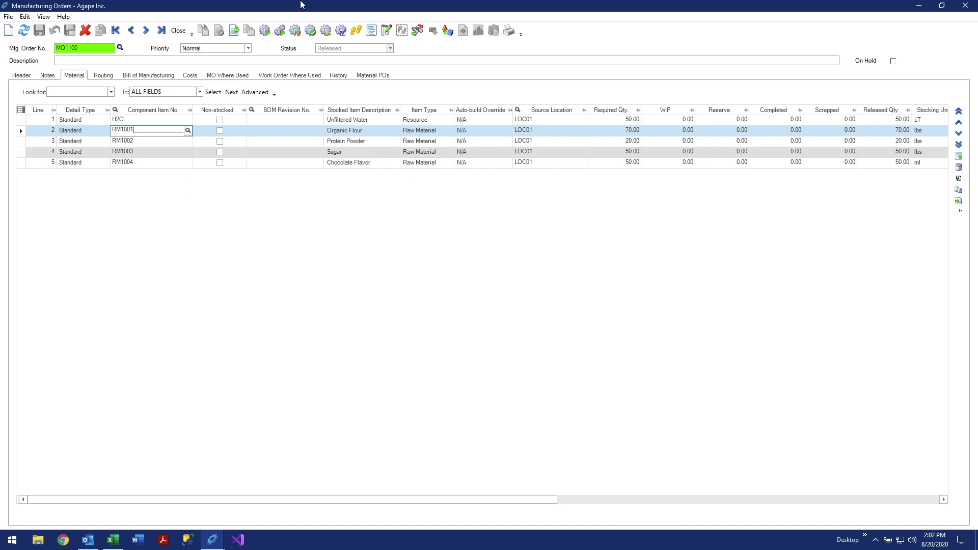
- Complete manufacturing order MO1100 by assembling a quantity of 1 batch
click(310, 31)
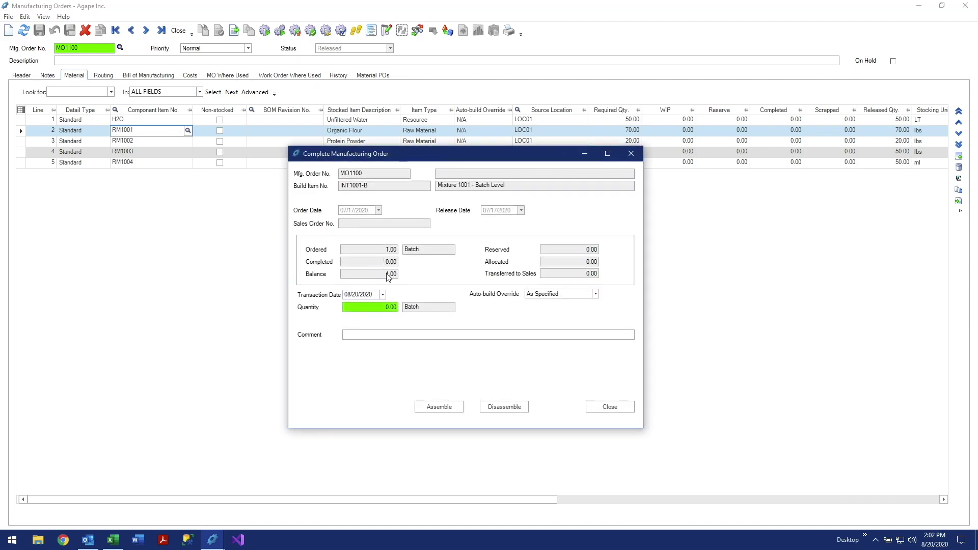
click(382, 308)
text(1)
click(441, 410)
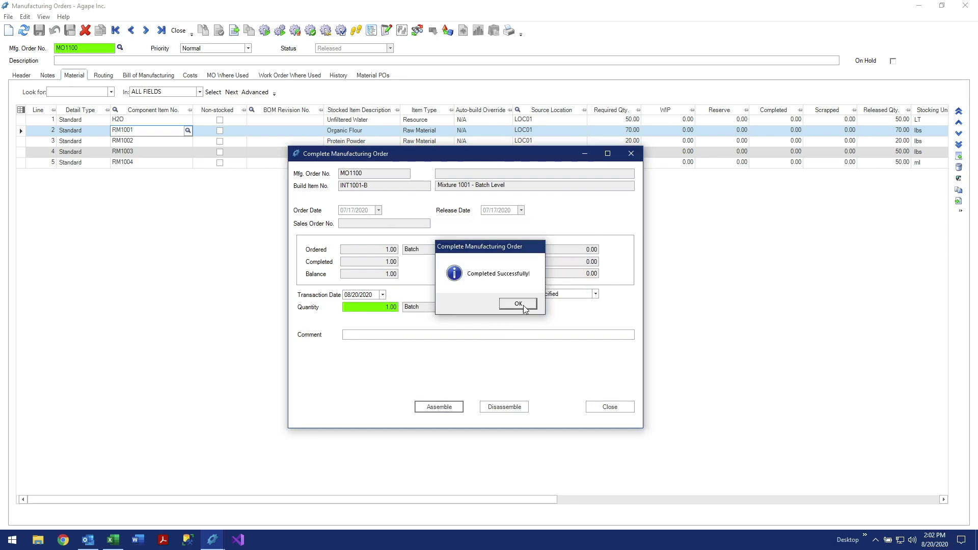
click(524, 304)
click(525, 304)
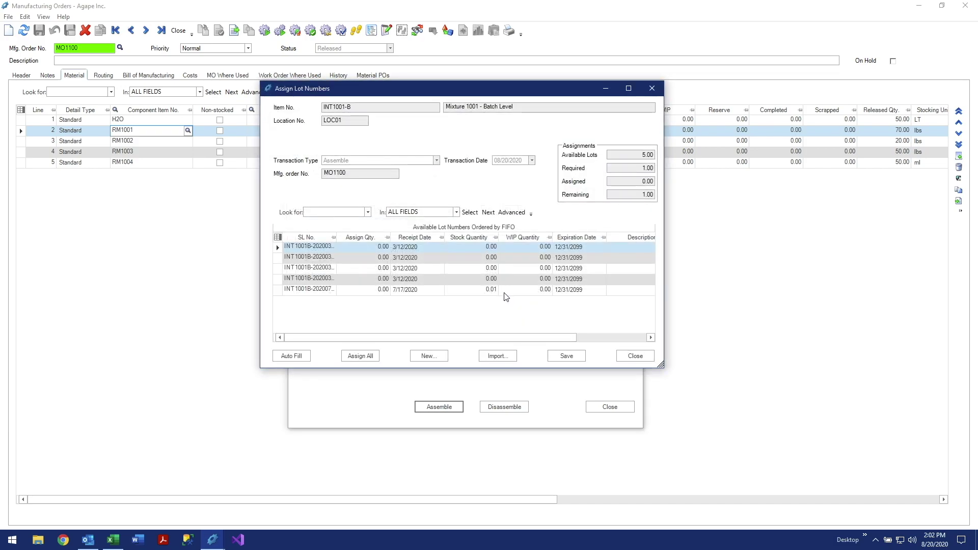
click(429, 356)
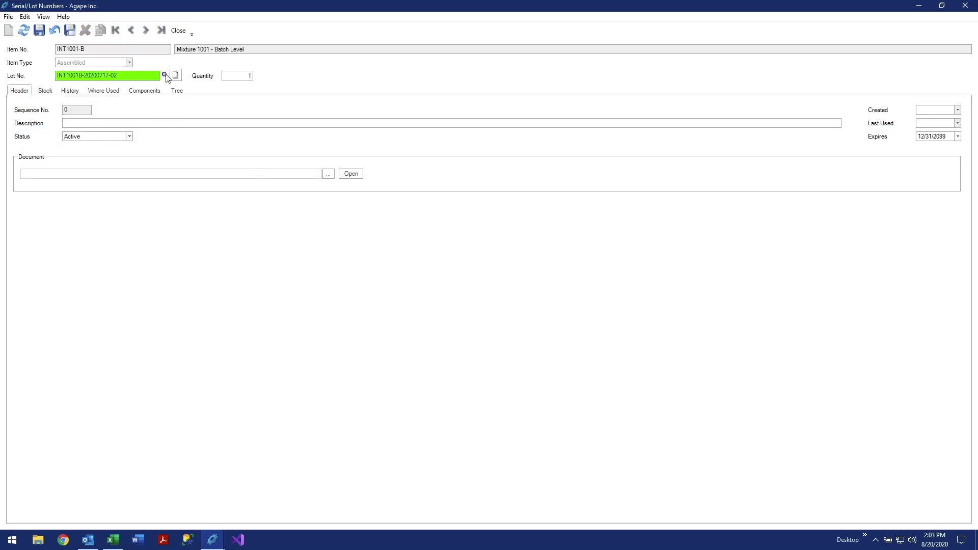
click(134, 75)
drag(96, 76, 119, 76)
text(0820-01)
click(39, 31)
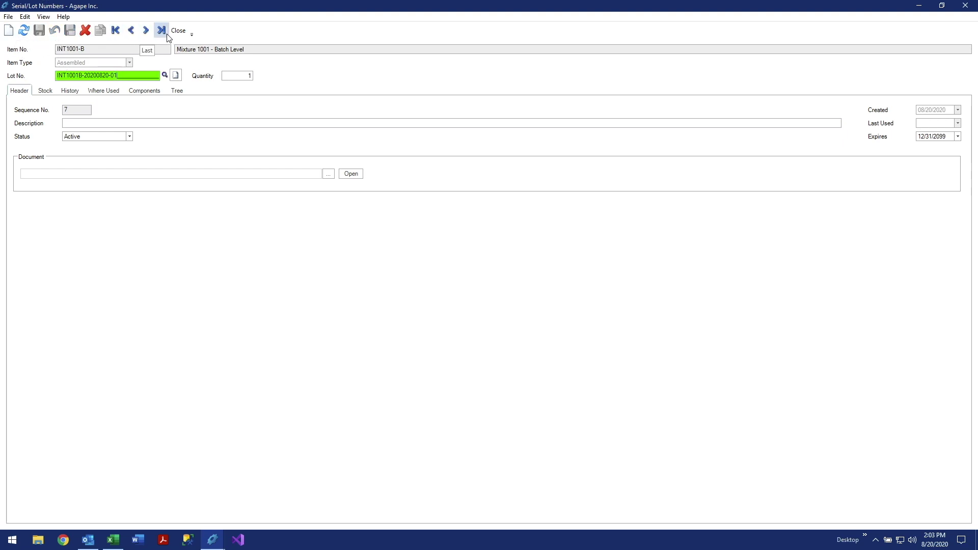
click(178, 30)
- Auto-fill the new INT1001-B lot with the required quantity and save the lot assignment
click(283, 304)
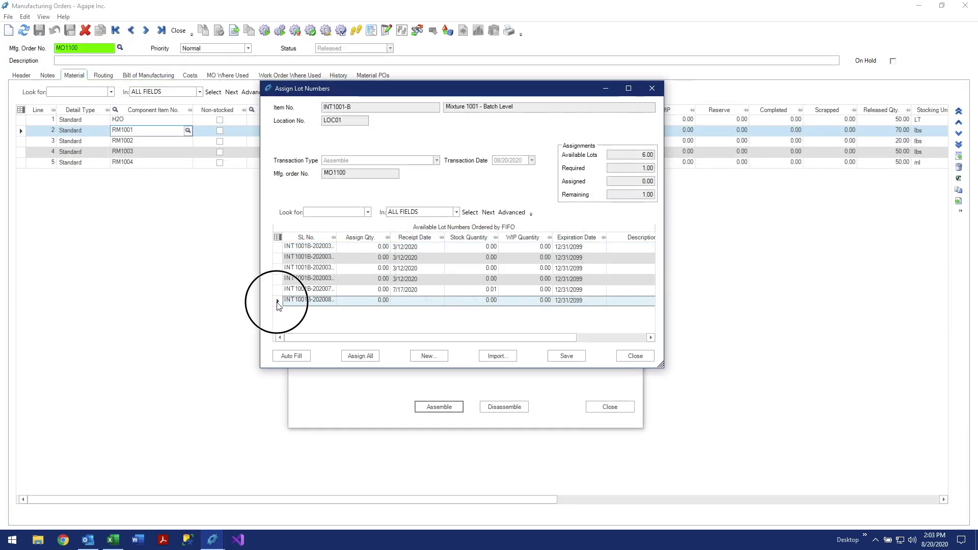
click(288, 355)
click(567, 356)
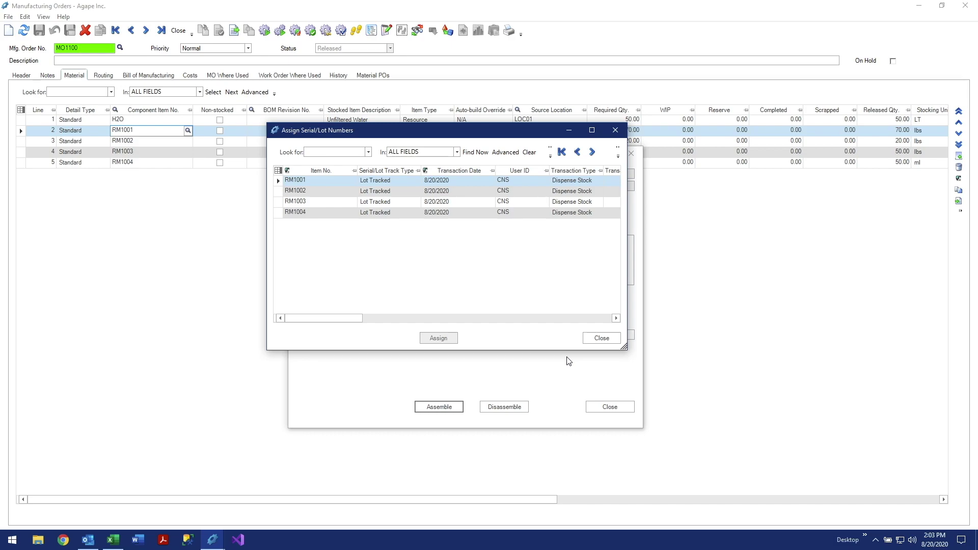
- Open the individual lot assignment of component RM1001 for its parent lot and review the assignable quantities of the available lots
click(278, 182)
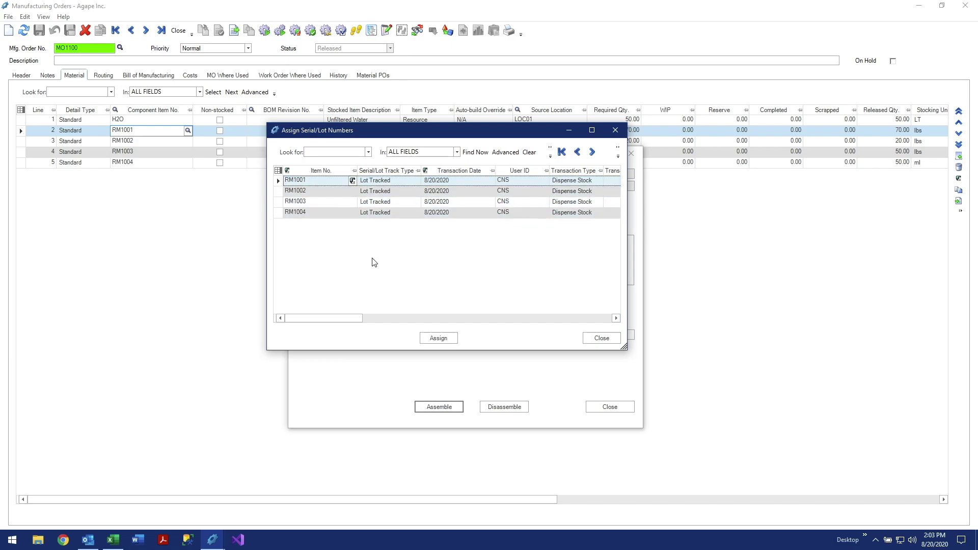
click(434, 339)
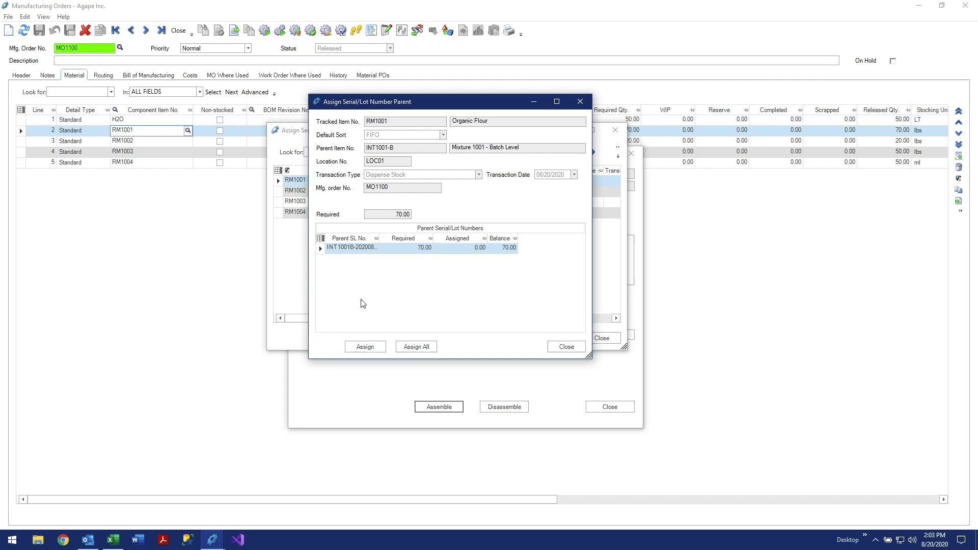
click(319, 251)
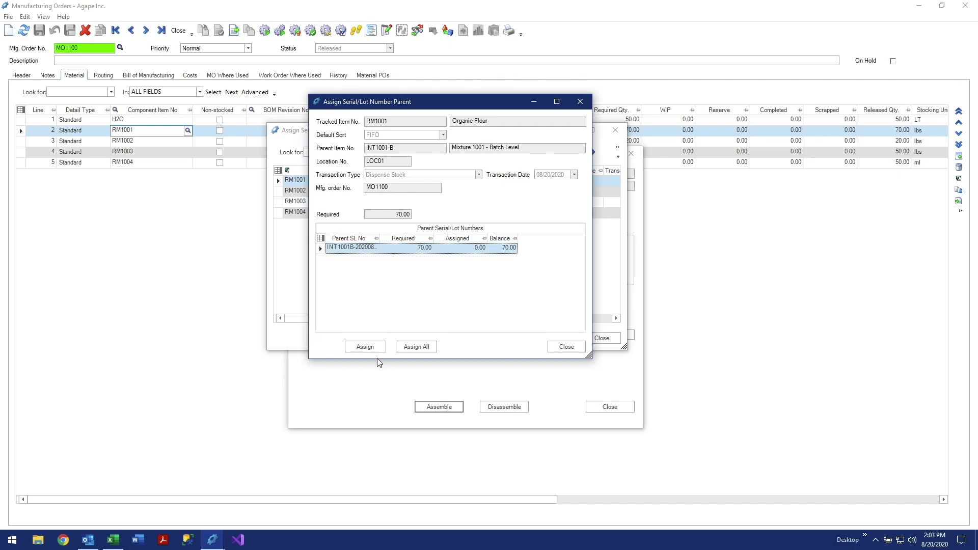
click(365, 347)
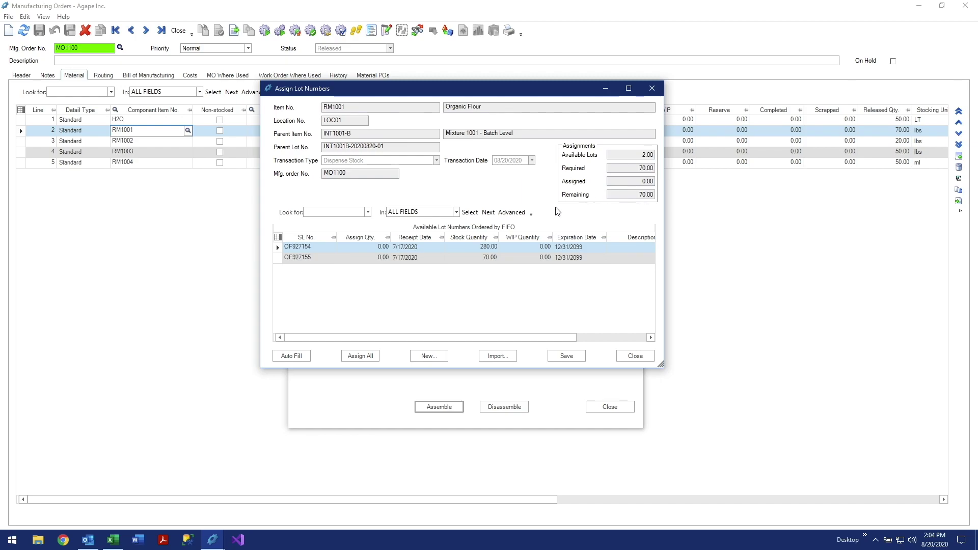
click(381, 248)
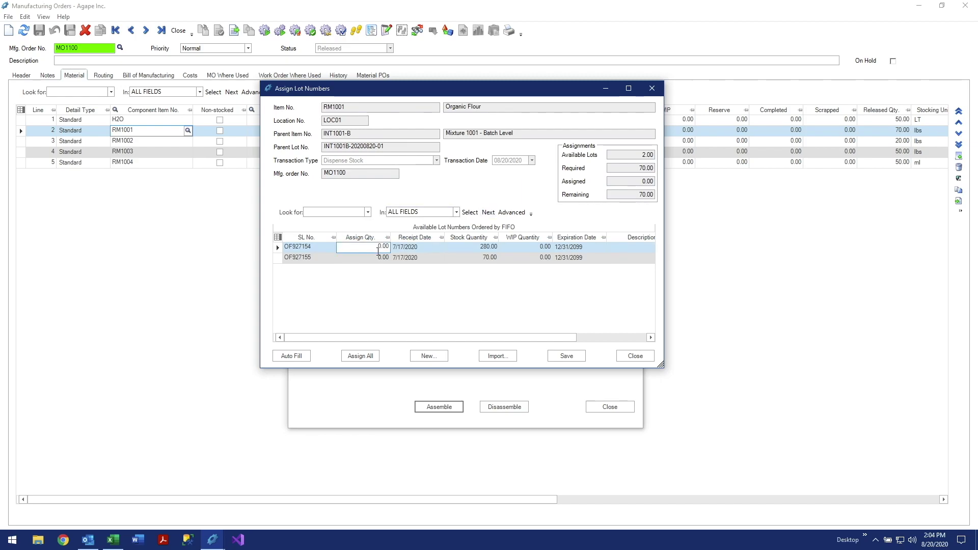
click(378, 258)
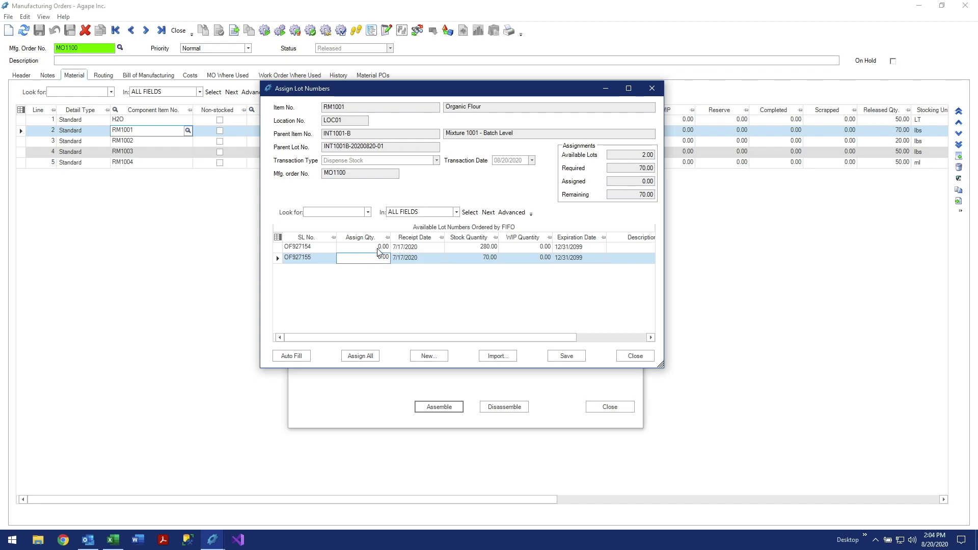
click(642, 359)
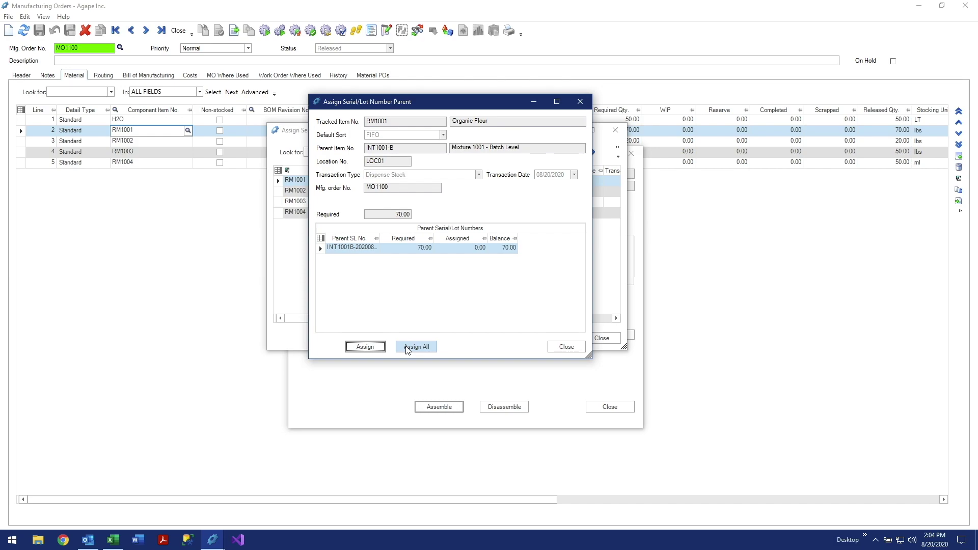
- Reopen the available lots for RM1001 under the selected parent lot and check the first lot's stock quantity
click(366, 347)
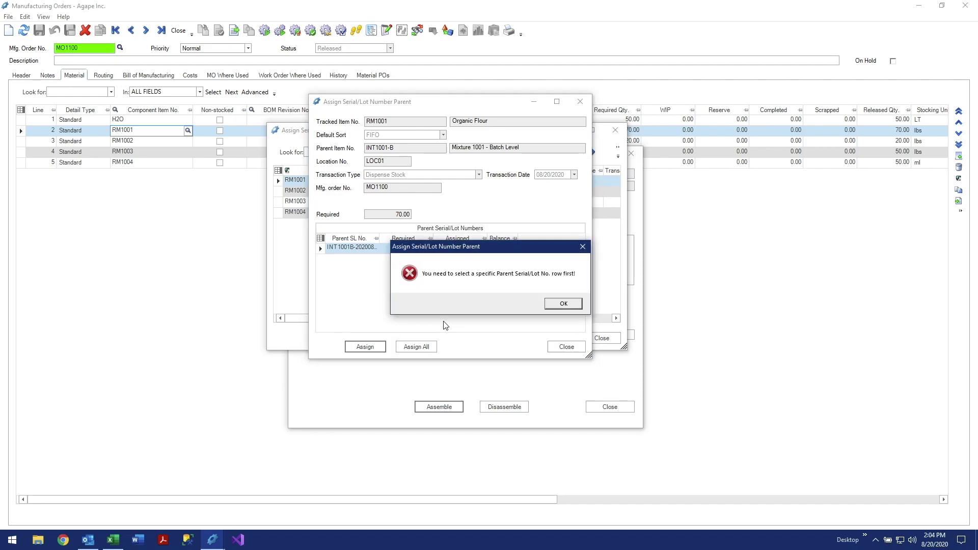
key(Return)
click(320, 247)
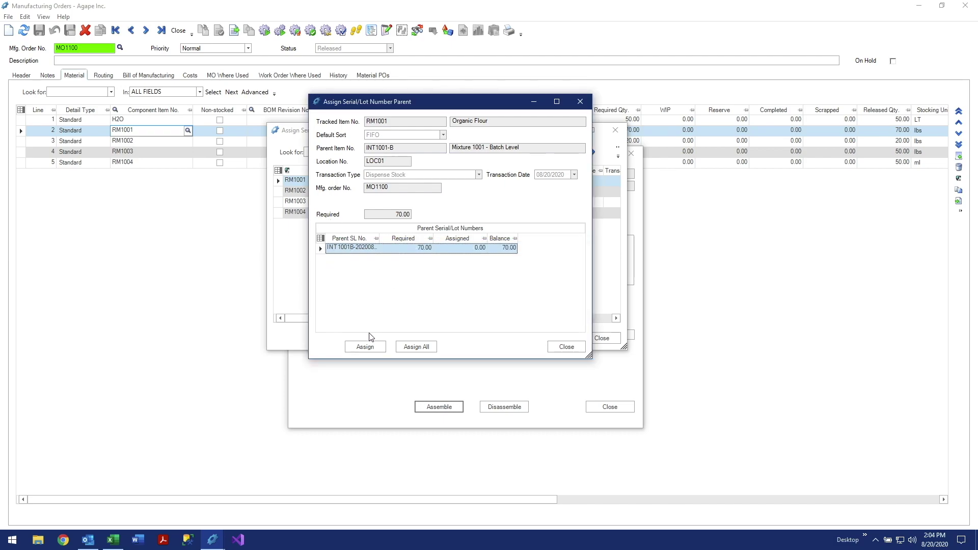
click(371, 351)
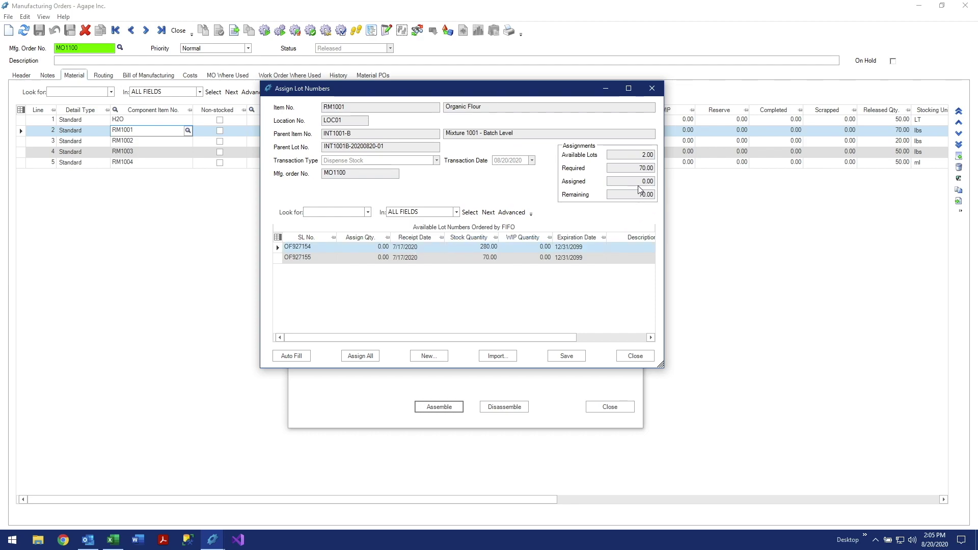
click(497, 249)
click(635, 356)
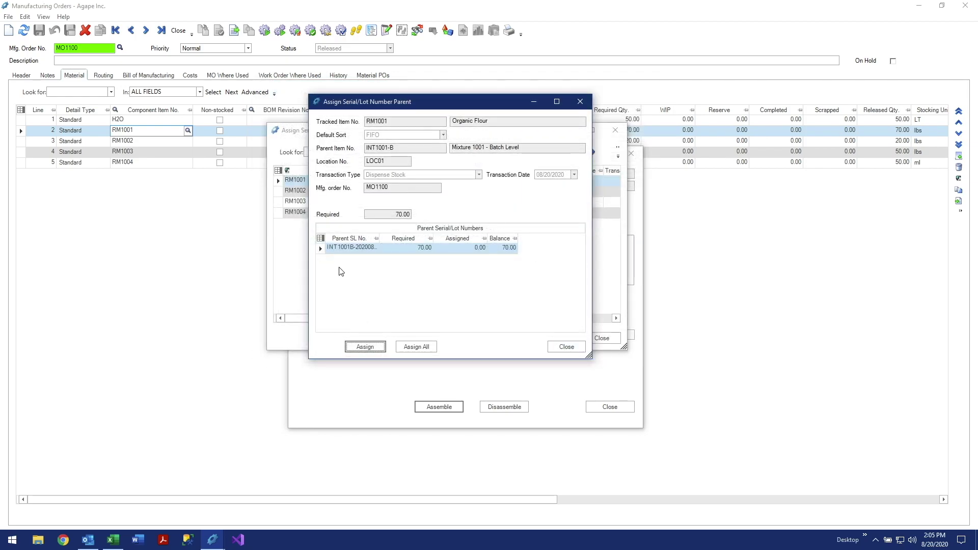
- Allocate lots for components RM1001 and RM1002 to the parent lot with Assign All
click(319, 247)
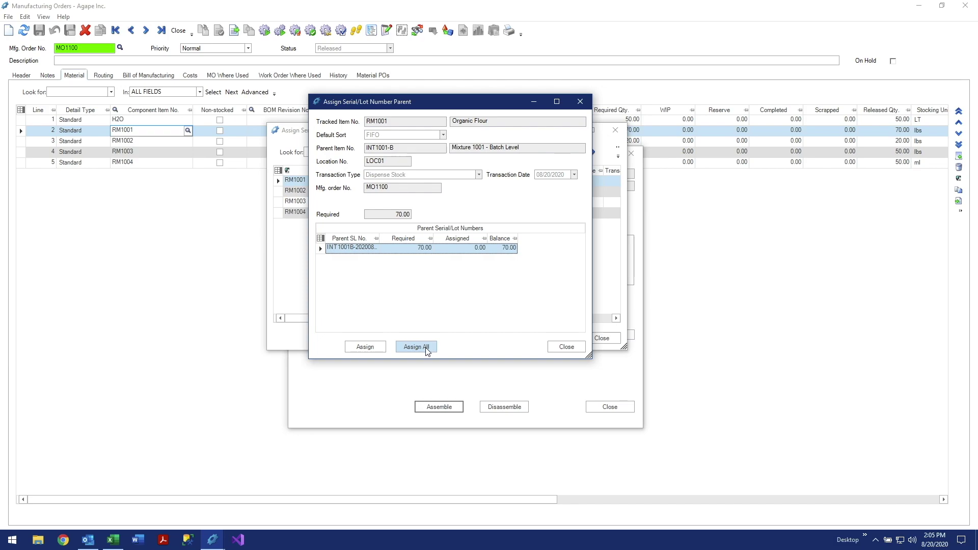
click(416, 347)
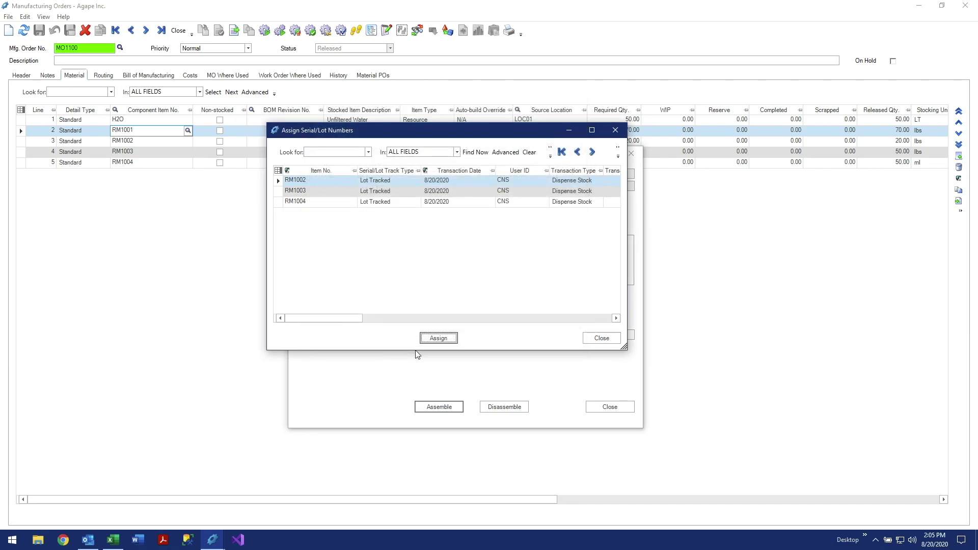
click(279, 181)
click(432, 339)
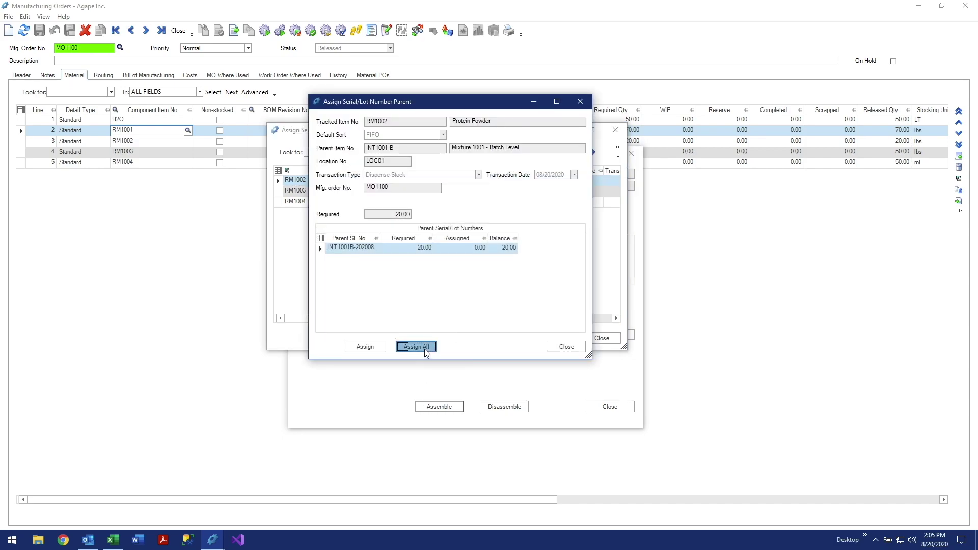
click(426, 349)
- Allocate lots for components RM1003 and RM1004 with Assign All, and close the order completion
click(278, 182)
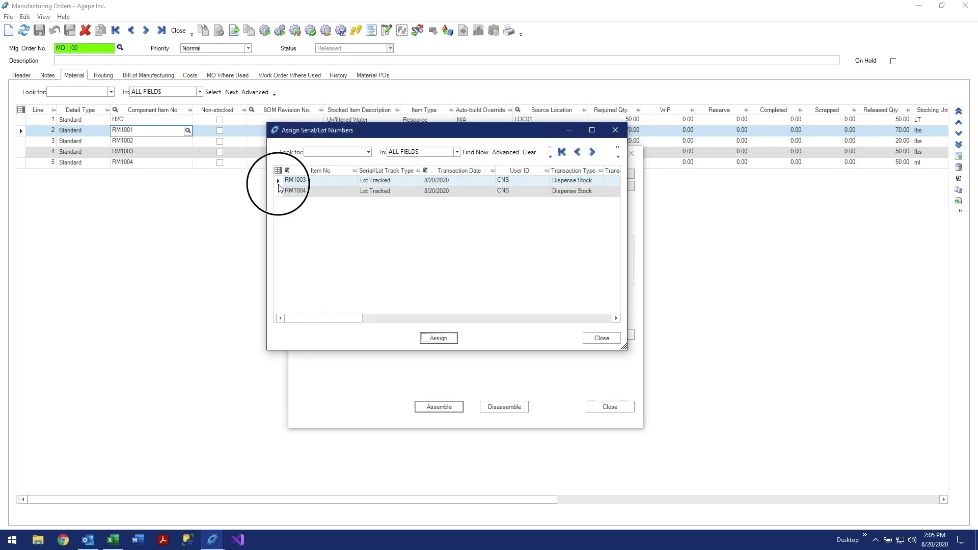
click(439, 340)
click(428, 348)
click(278, 180)
click(447, 343)
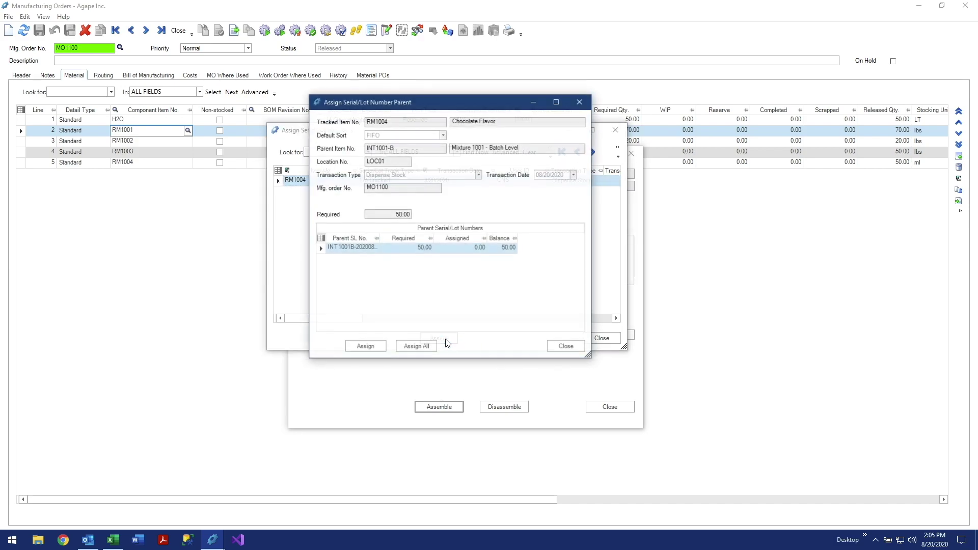
click(431, 346)
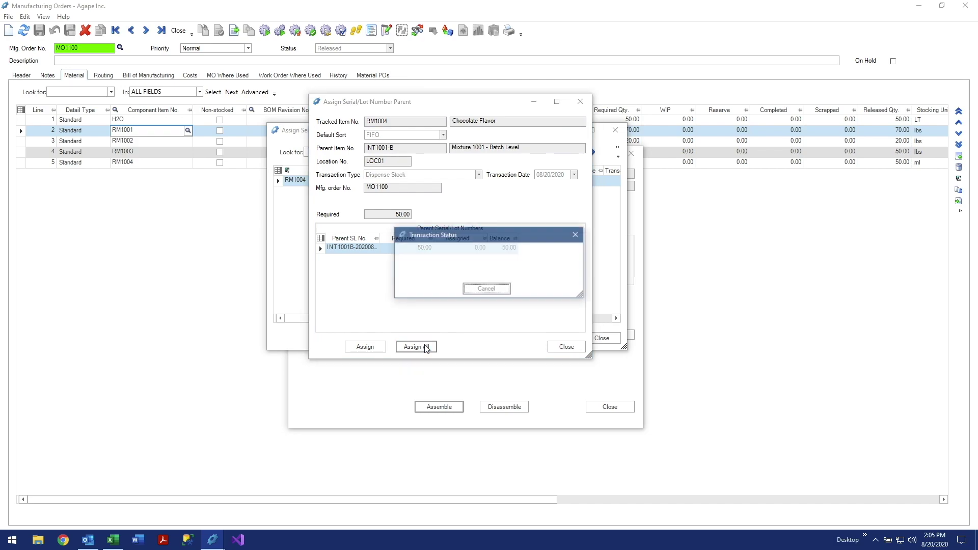
click(619, 411)
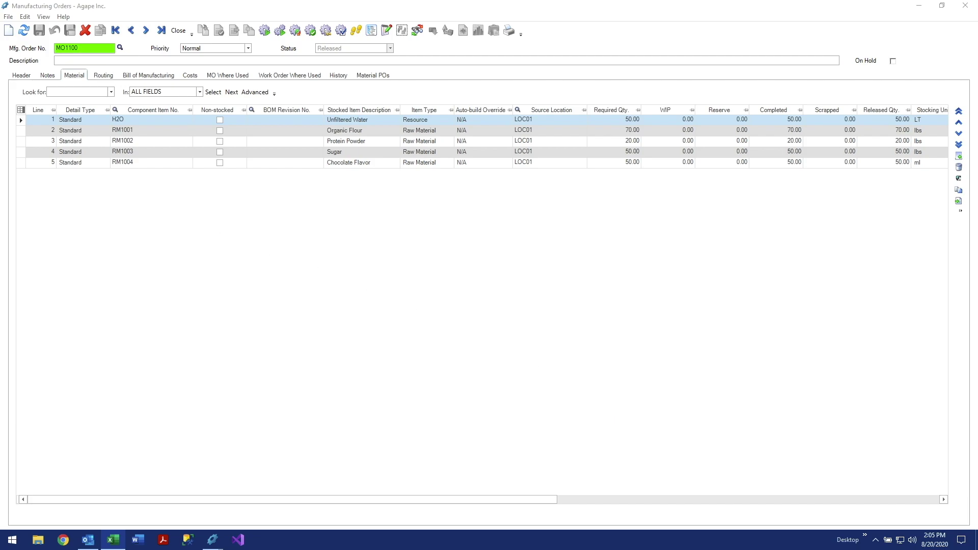
- Switch to the Excel workbook "Assign All Pitfalls for Traceability" and review the received quantities of lots 100, 101 and 102
drag(0, 46, 518, 43)
click(802, 43)
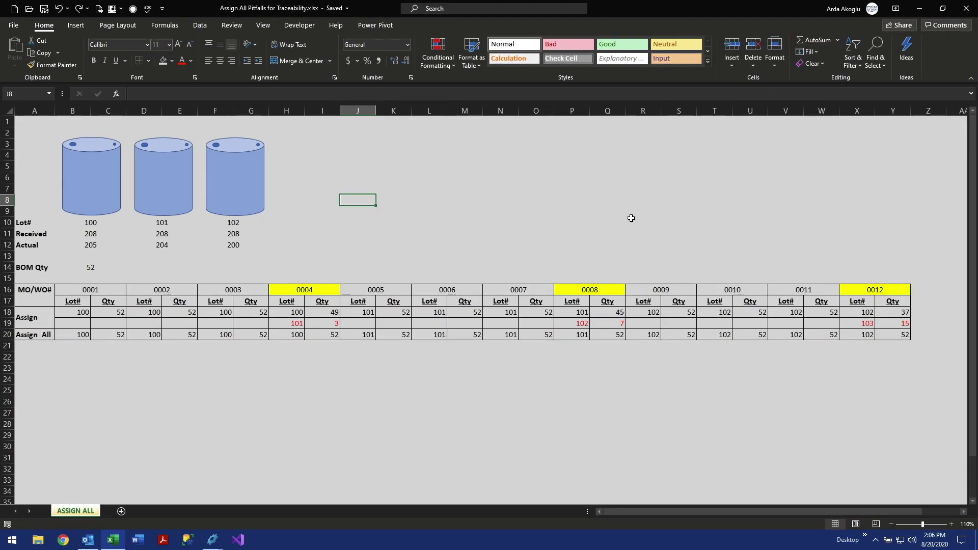
click(485, 247)
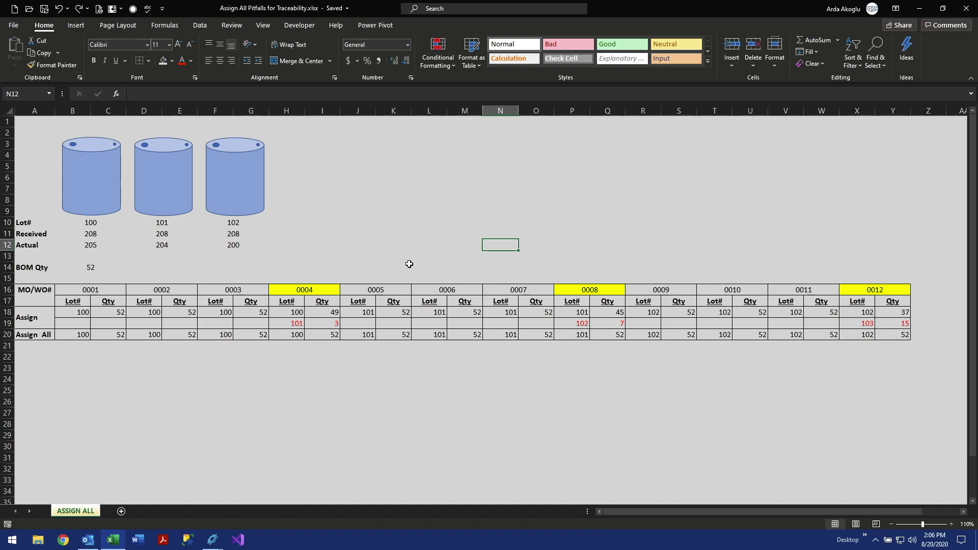
click(88, 234)
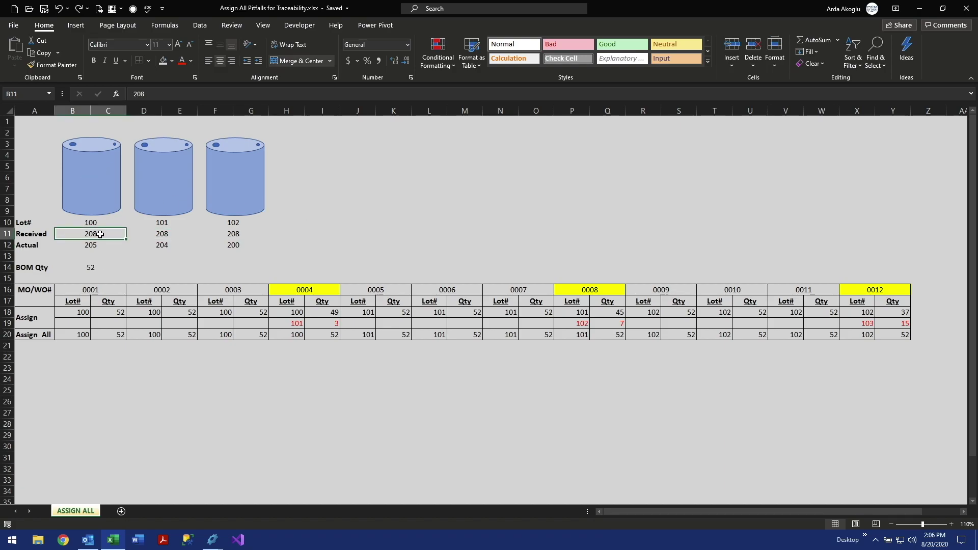
click(167, 236)
click(242, 235)
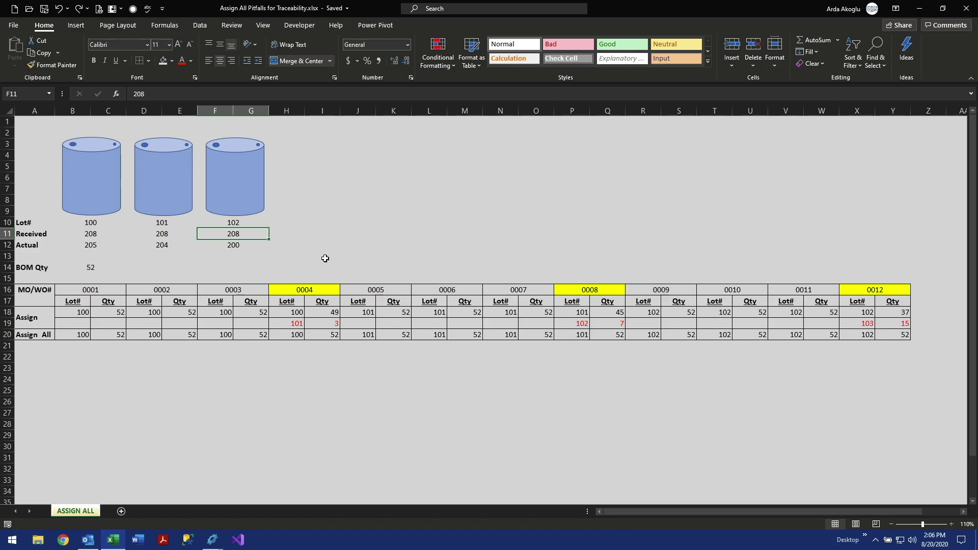
- Compare the received quantity of the drums with the actual quantity for each of the three lots
click(92, 235)
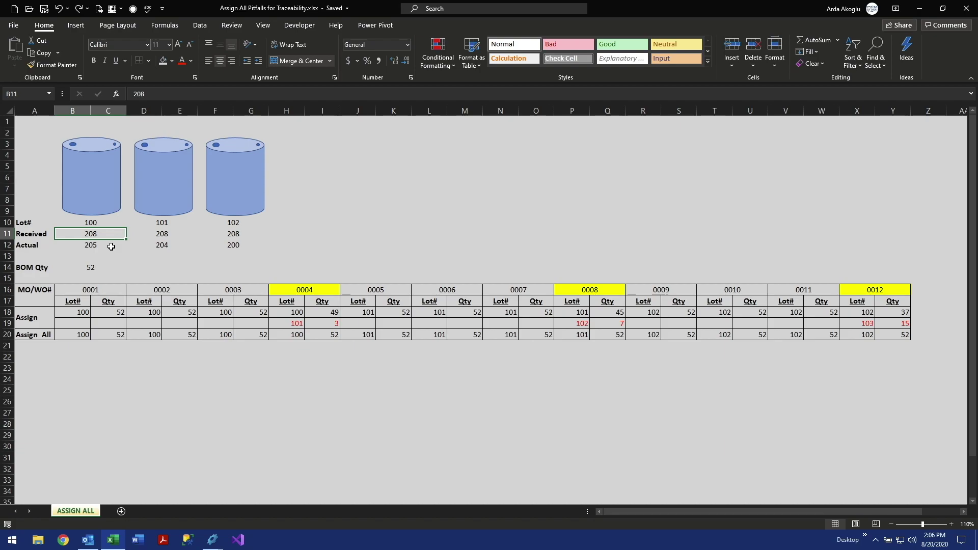
click(111, 246)
click(160, 246)
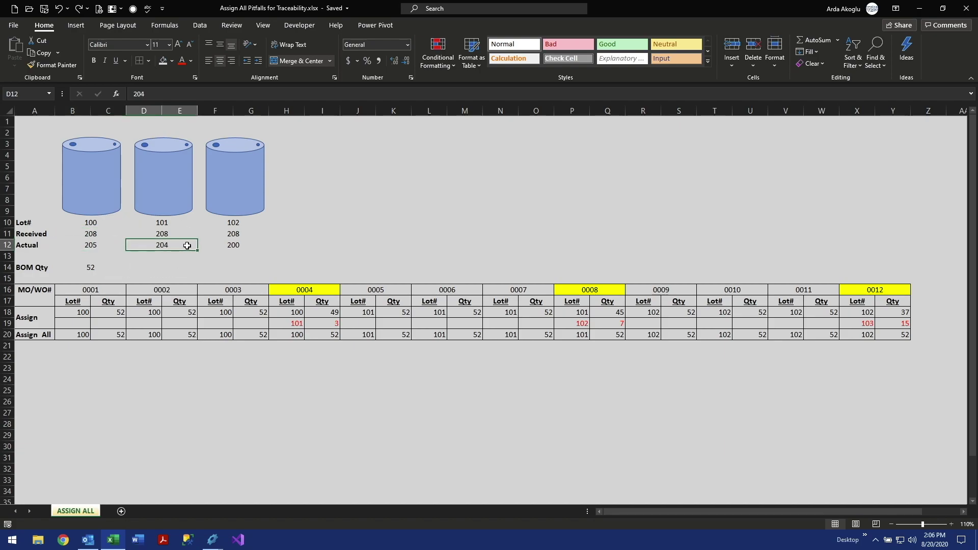
click(235, 246)
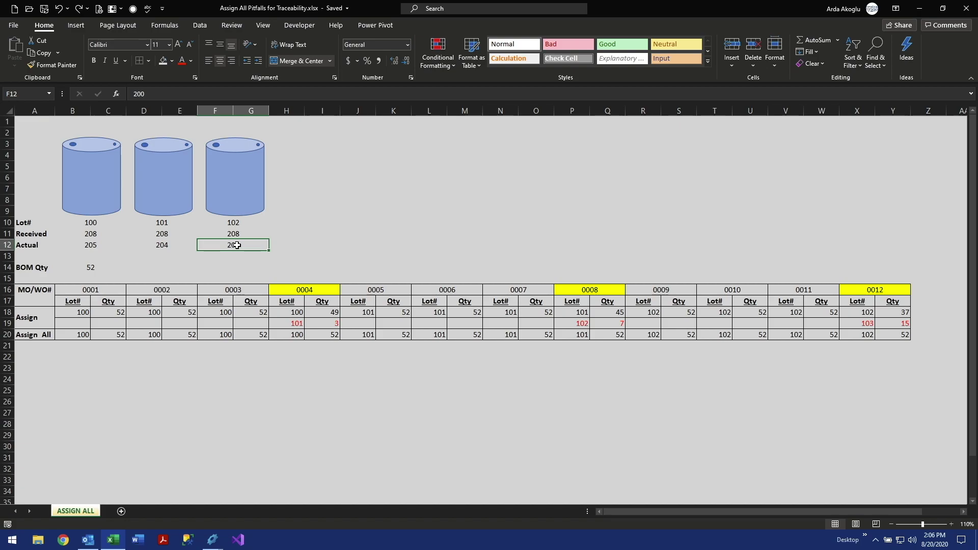
click(236, 233)
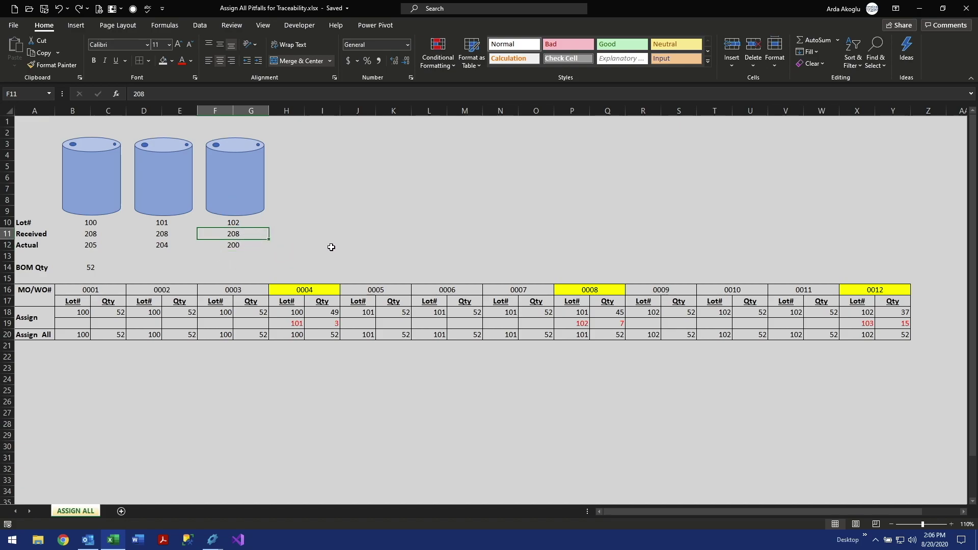
click(184, 259)
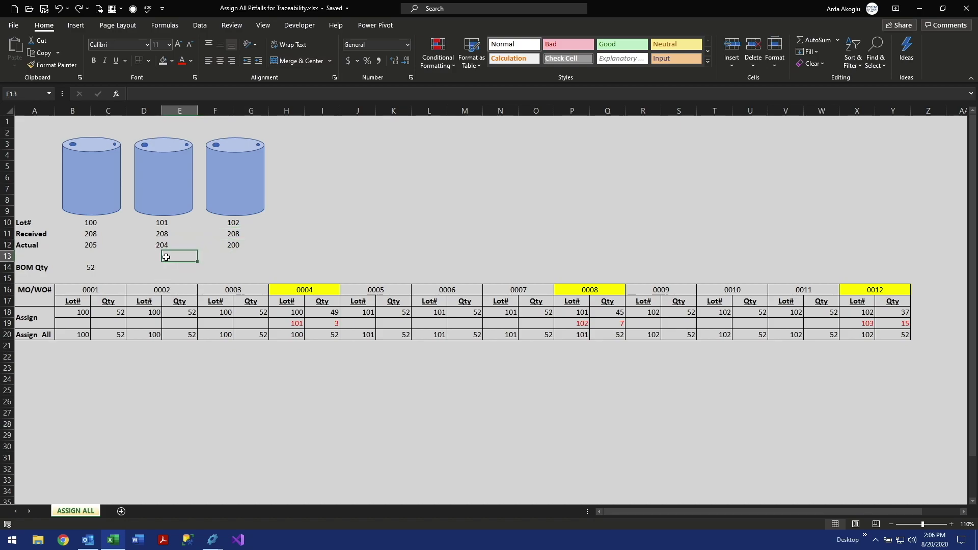
- Go through the lot numbers, received quantities and actual quantities of all three drums row by row
click(87, 219)
click(159, 223)
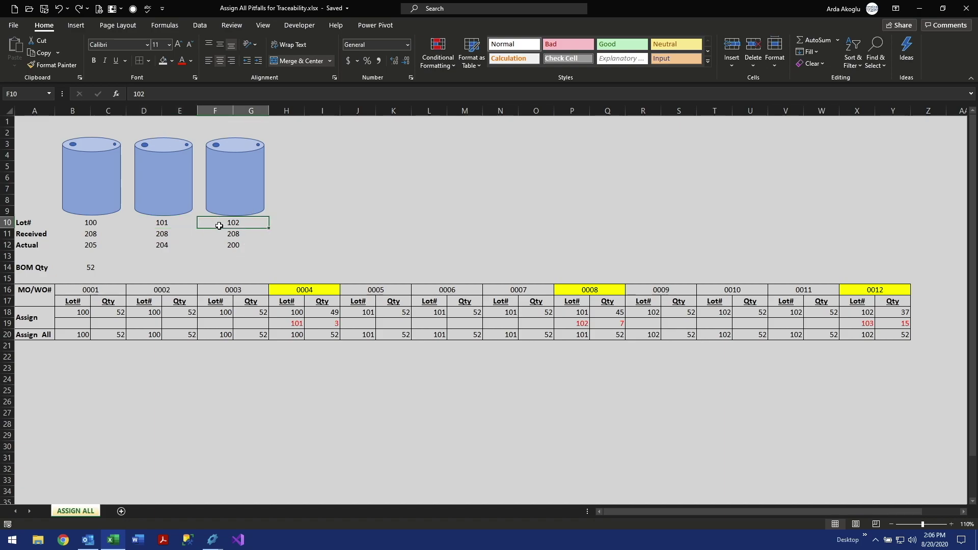
click(92, 235)
click(183, 236)
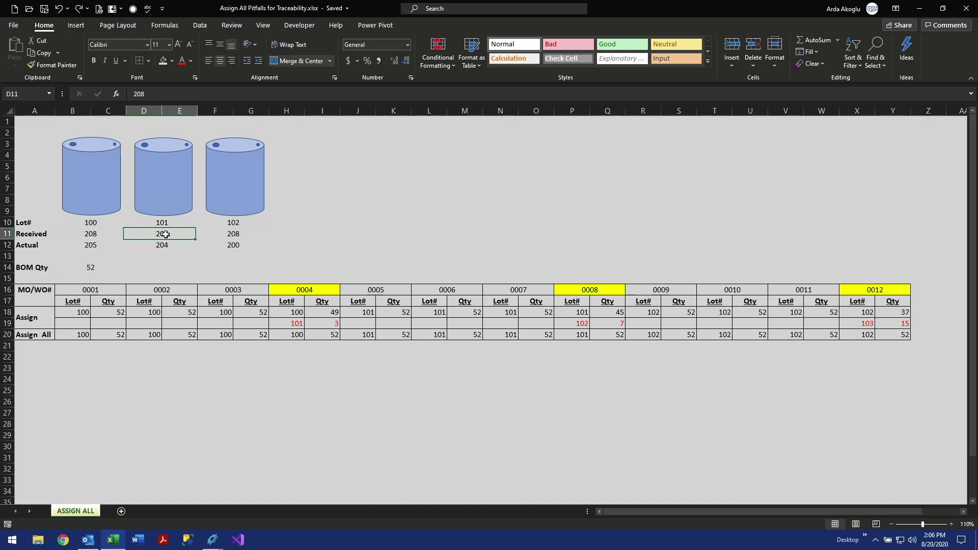
click(230, 233)
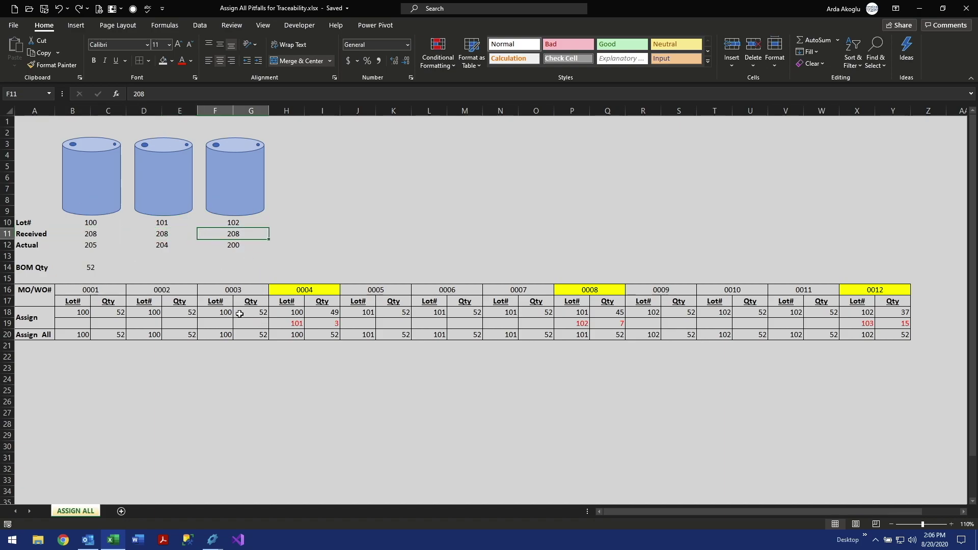
click(92, 245)
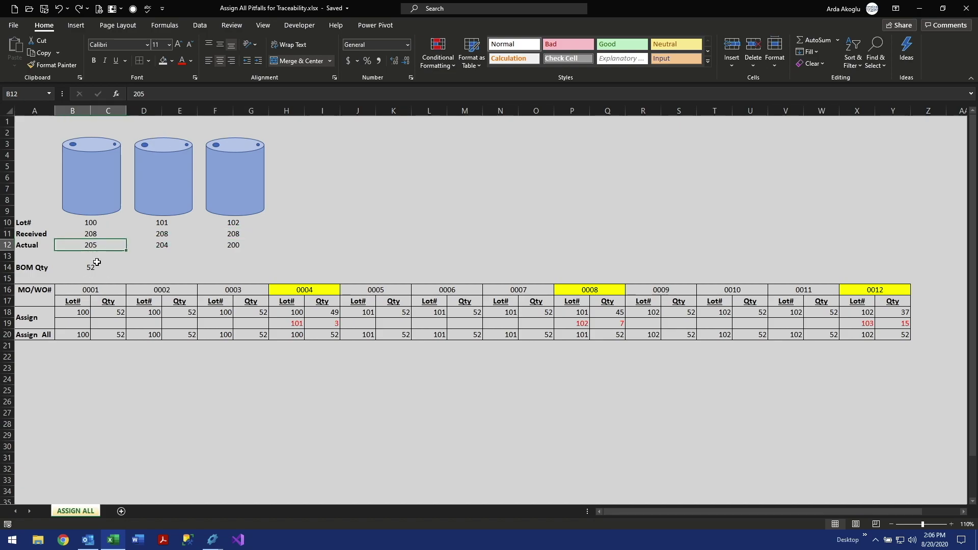
click(172, 248)
click(236, 247)
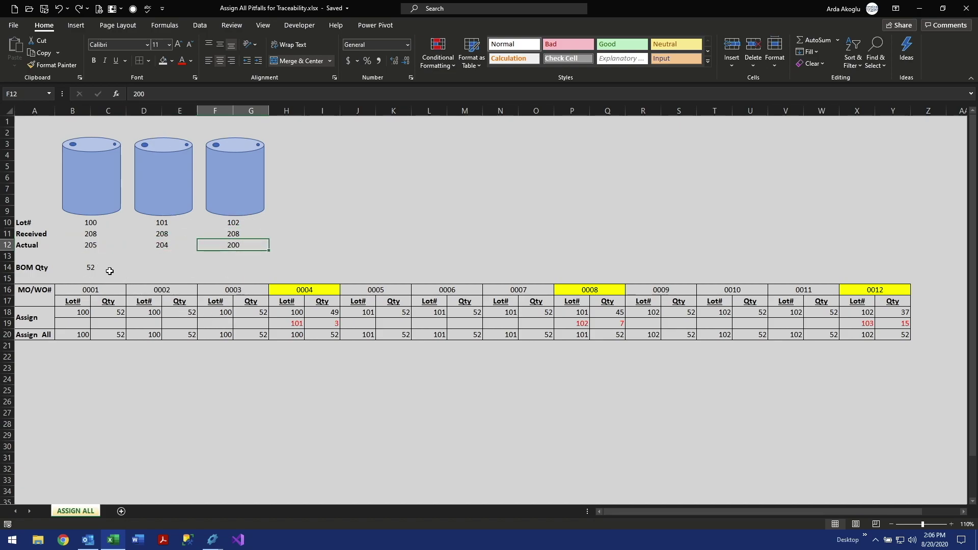
- Check the BOM quantity against order 0001's Assign lot and quantity and the actual quantity of lot 100
click(90, 268)
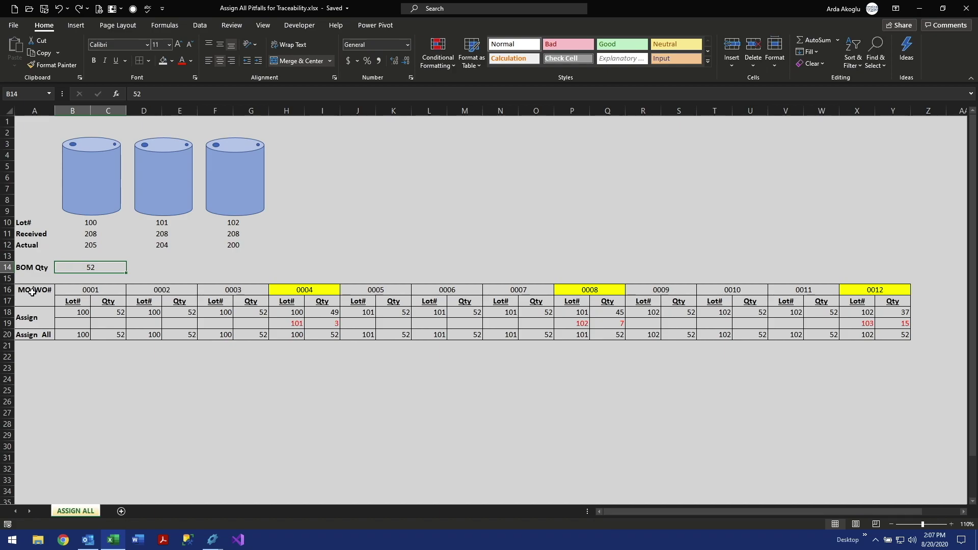
click(86, 290)
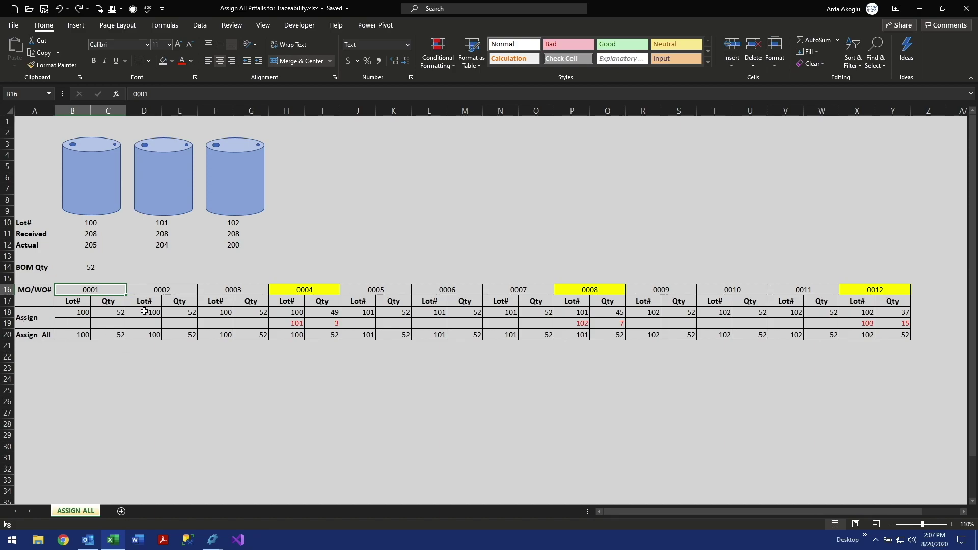
click(103, 313)
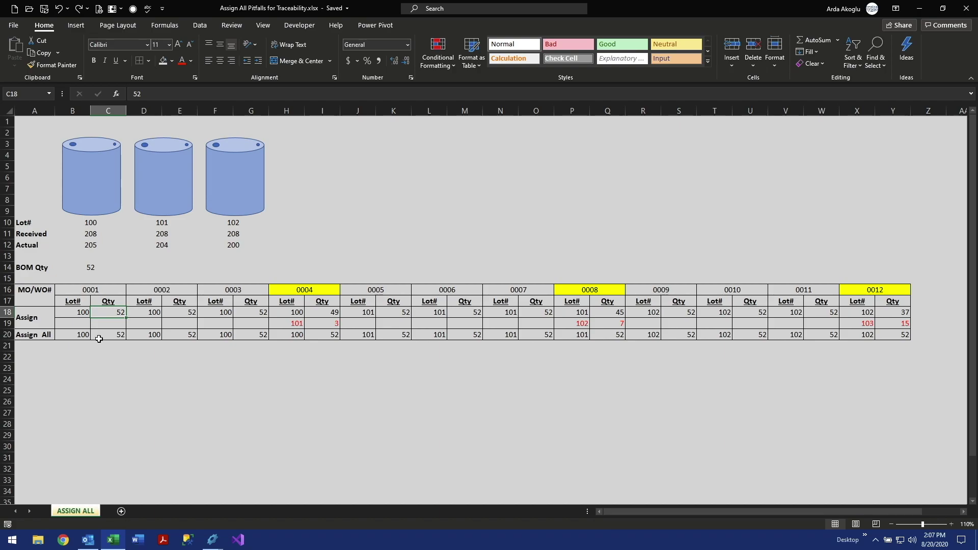
click(75, 313)
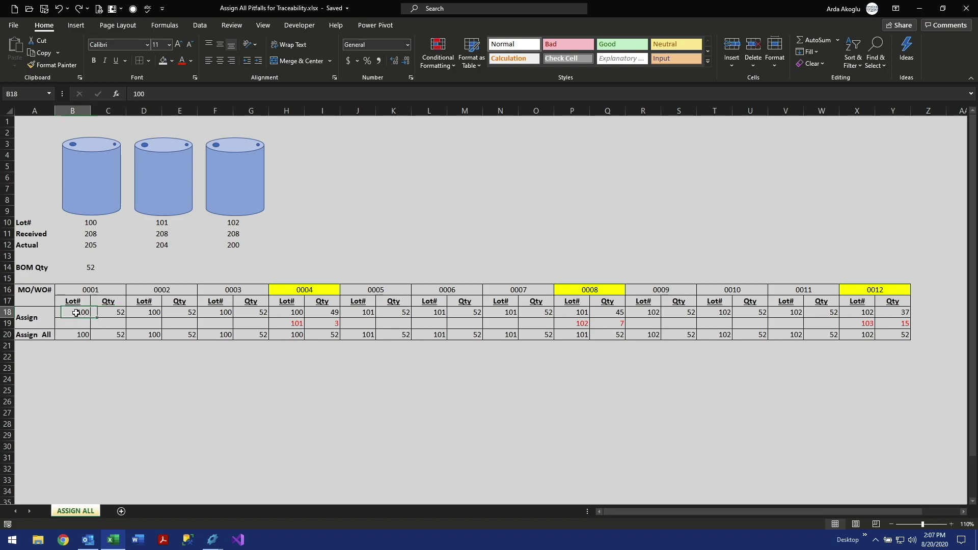
click(92, 247)
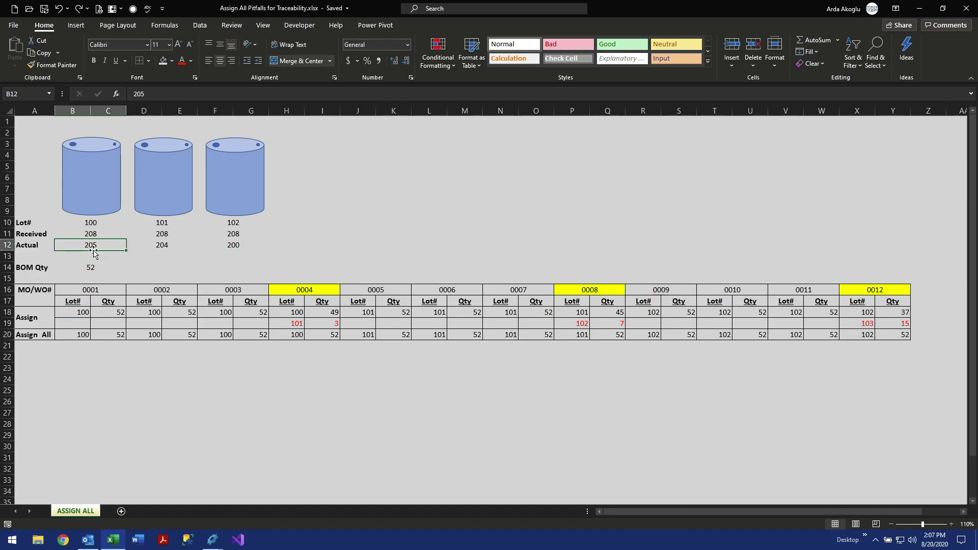
click(117, 314)
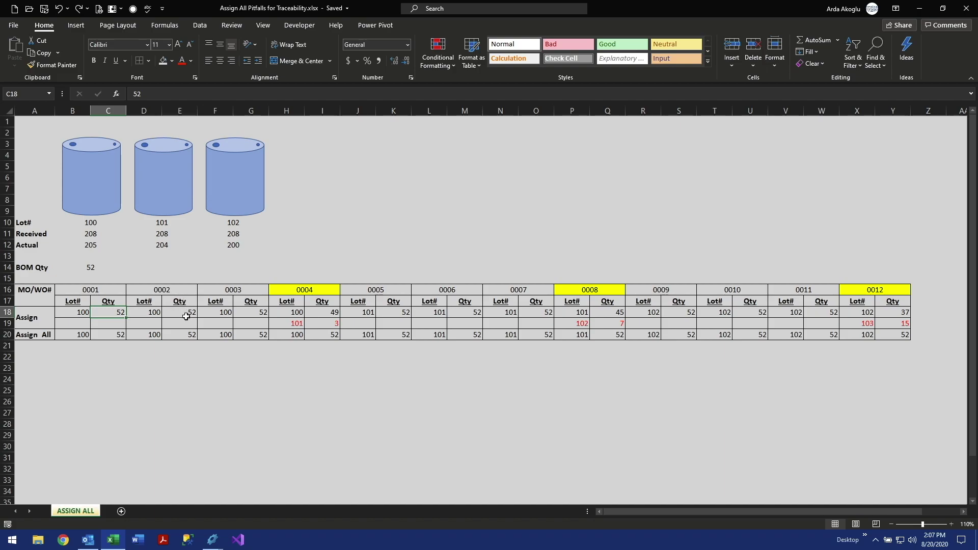
- Examine how the Assign method splits order 0004 between lots 100 and 101, including the quantity from each
click(294, 290)
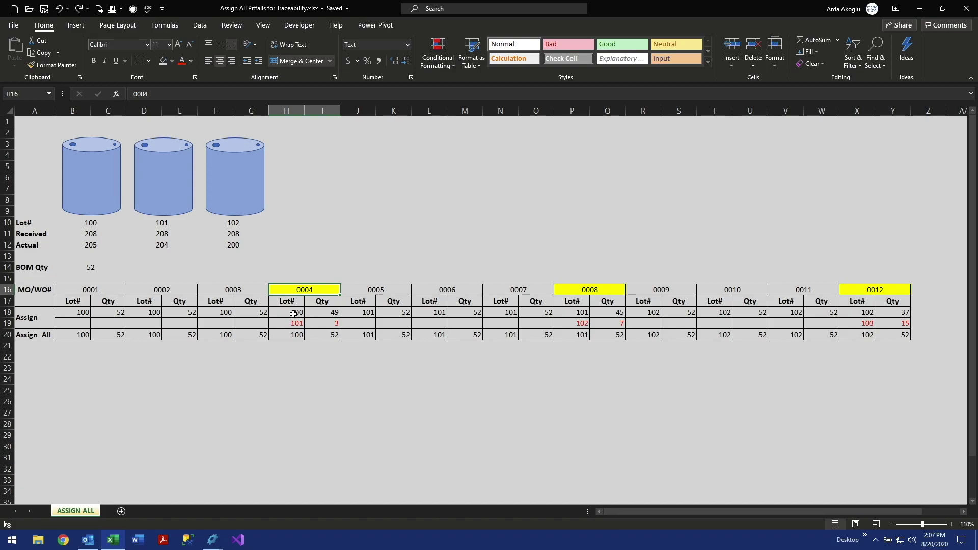
click(43, 316)
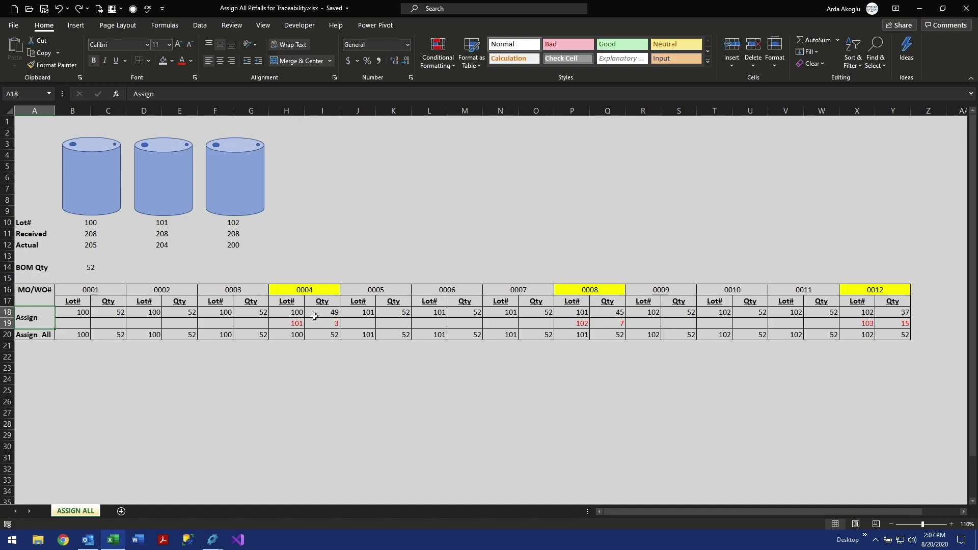
click(337, 315)
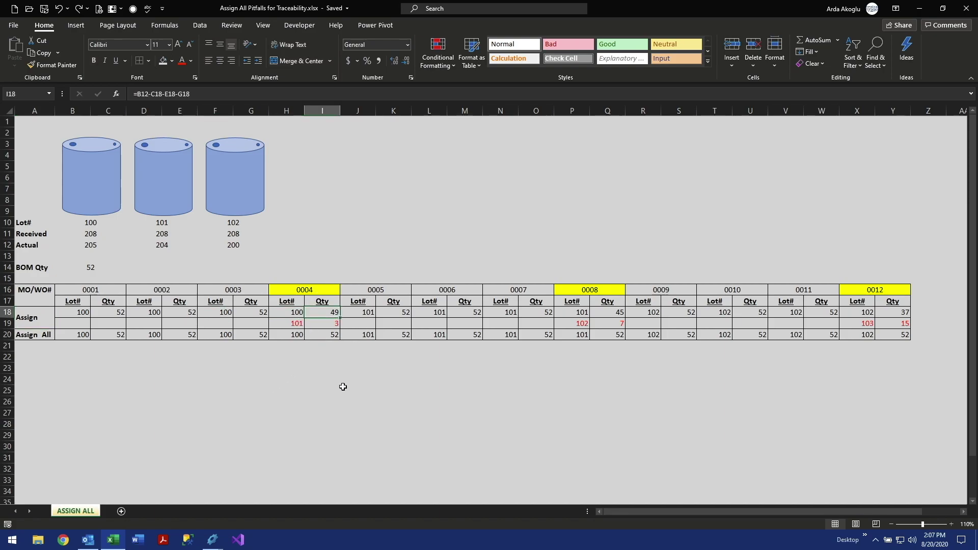
click(297, 326)
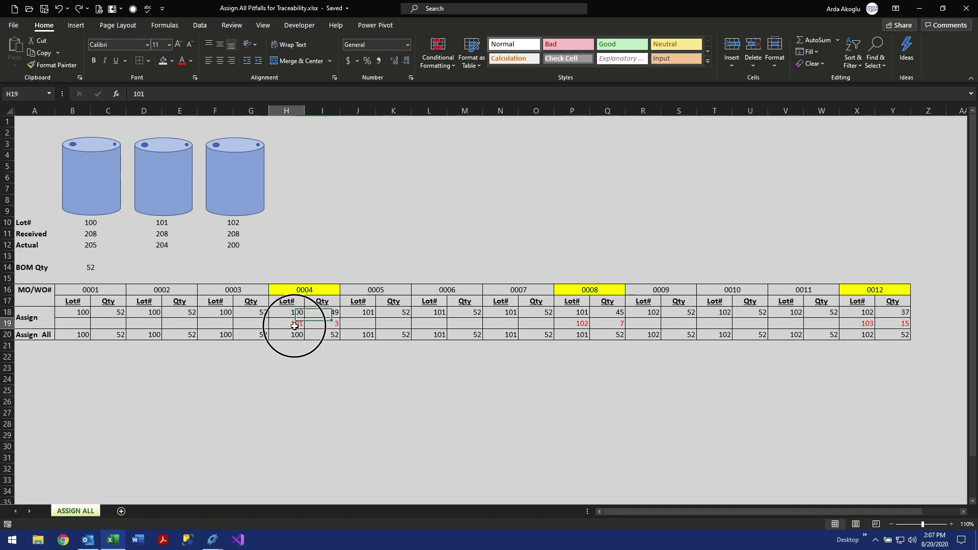
click(321, 325)
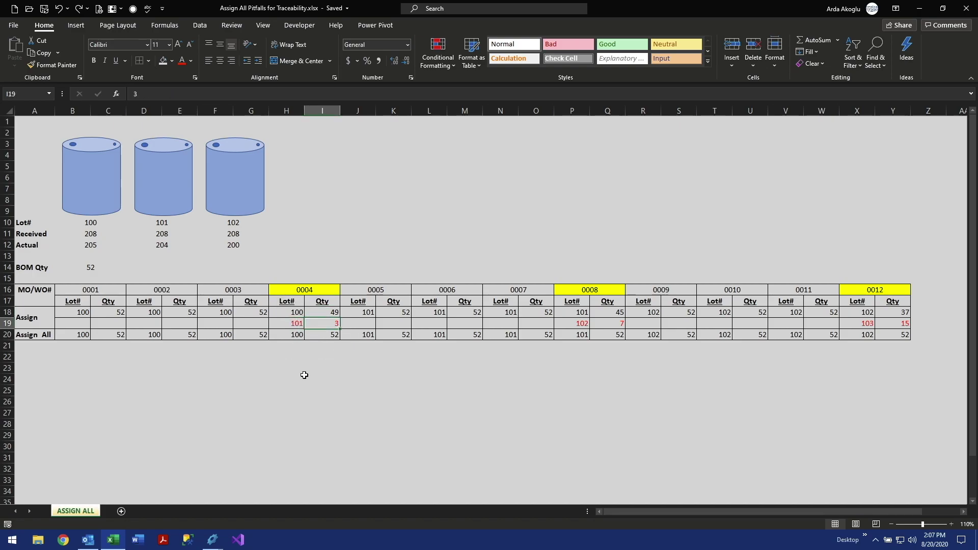
- Examine order 0004's Assign All lot and quantity against lot 100's received quantity, and highlight the order's whole block
click(291, 337)
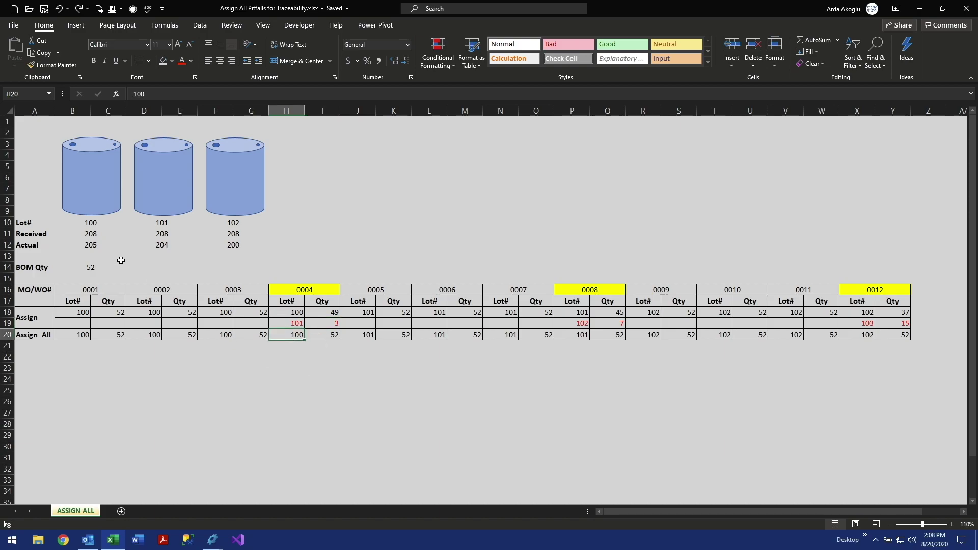
click(92, 237)
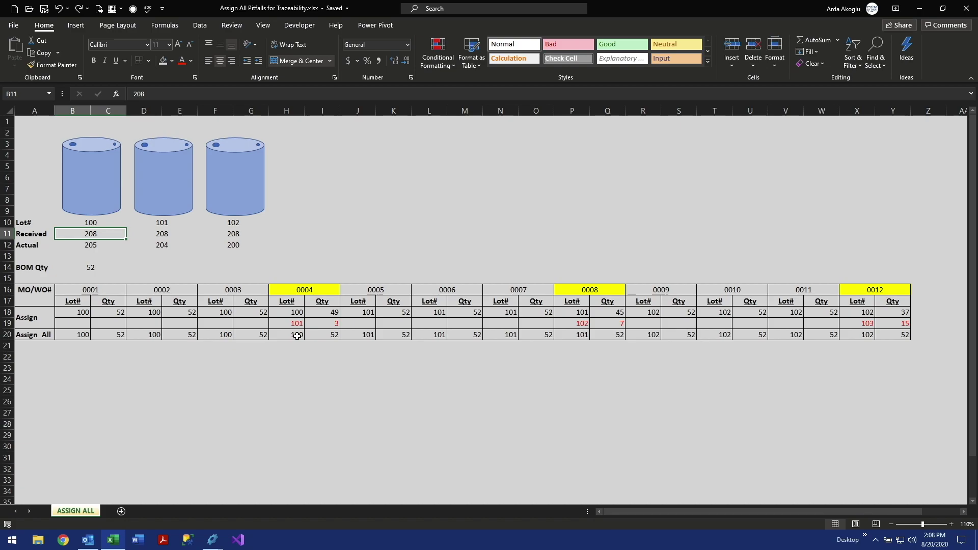
click(329, 336)
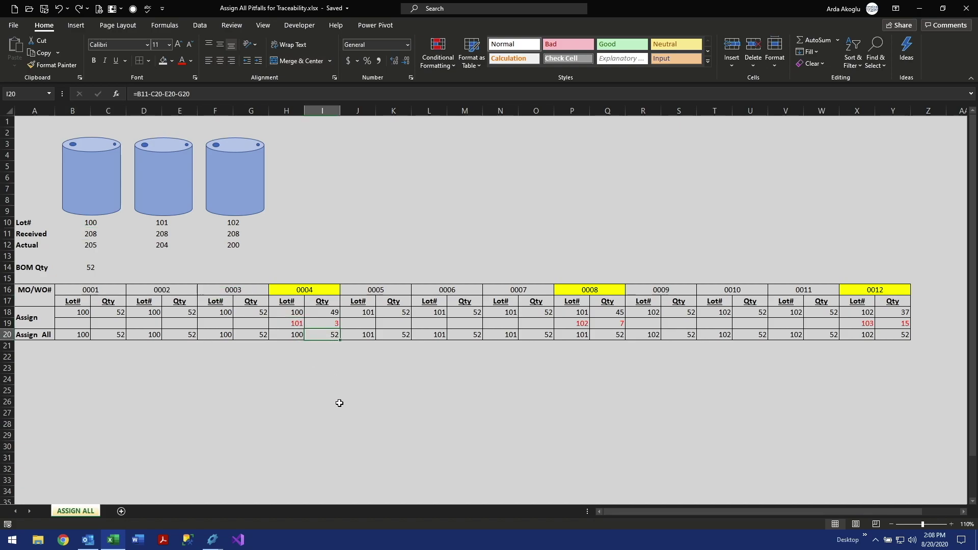
drag(295, 290, 315, 335)
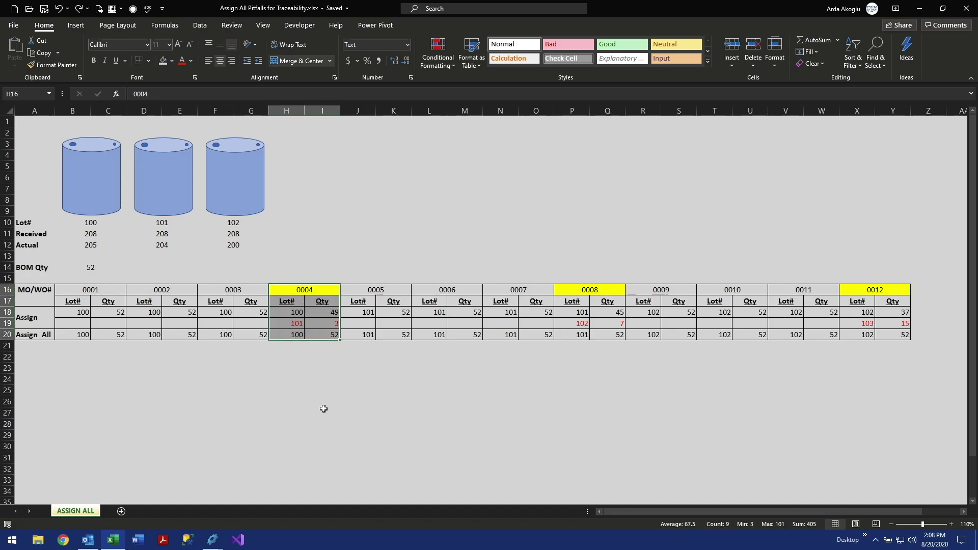
click(324, 408)
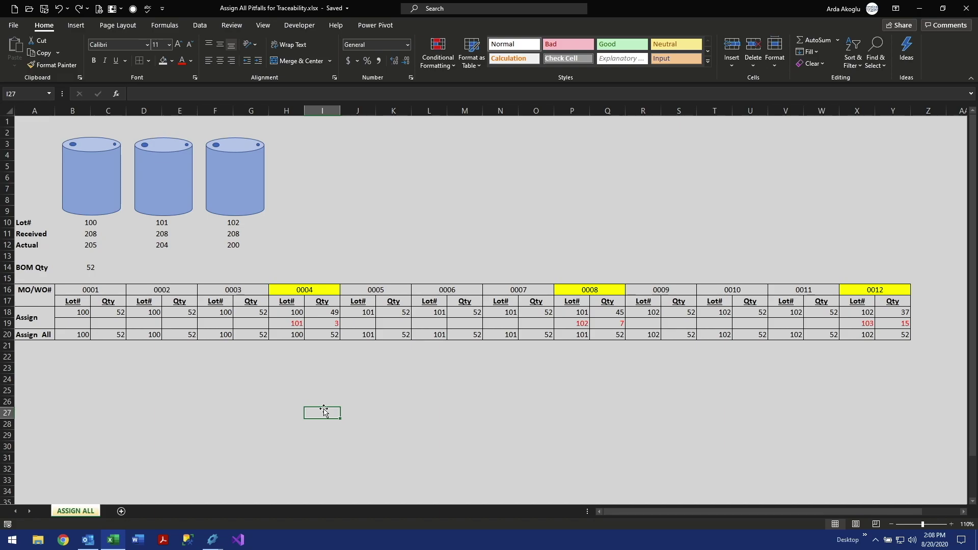
- Compare order 0004's second Assign lot with the Assign All row to identify the lot missing from traceability
click(293, 324)
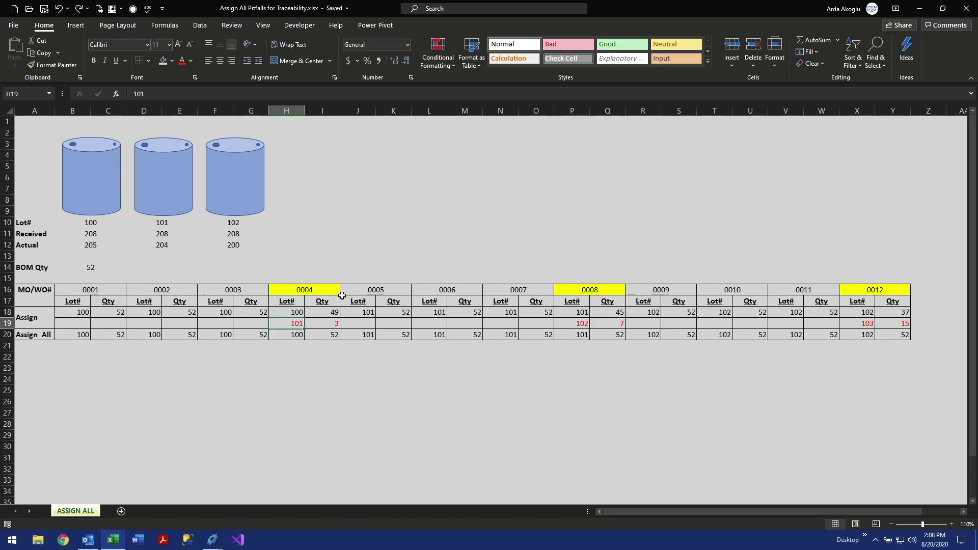
click(23, 336)
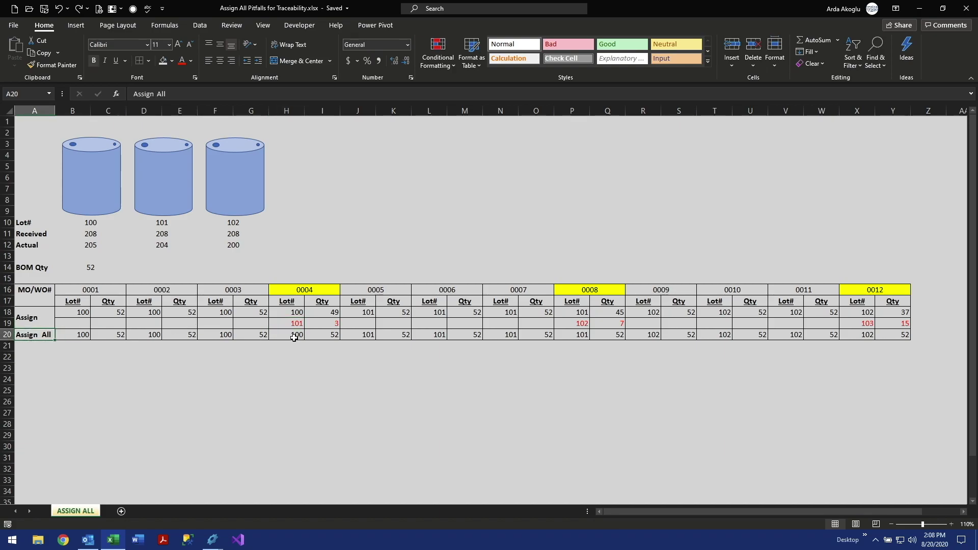
click(301, 289)
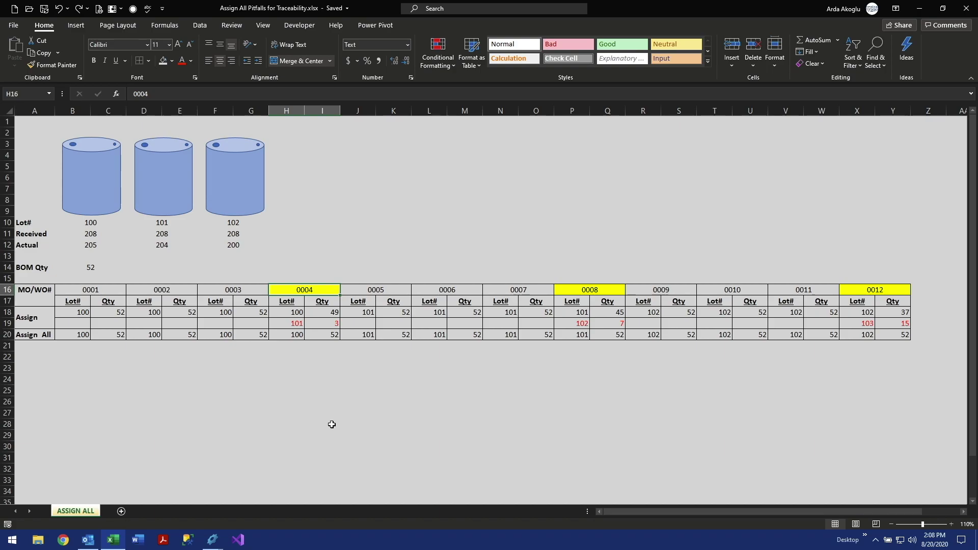
click(296, 324)
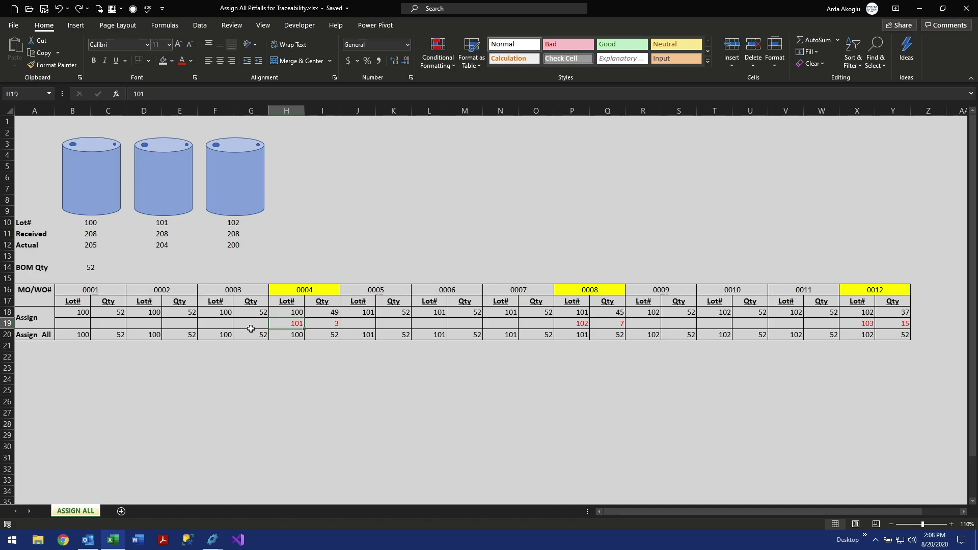
- Examine orders 0008 and 0012, and compare the second-lot Assign quantities across orders 0004, 0008 and 0012
click(581, 291)
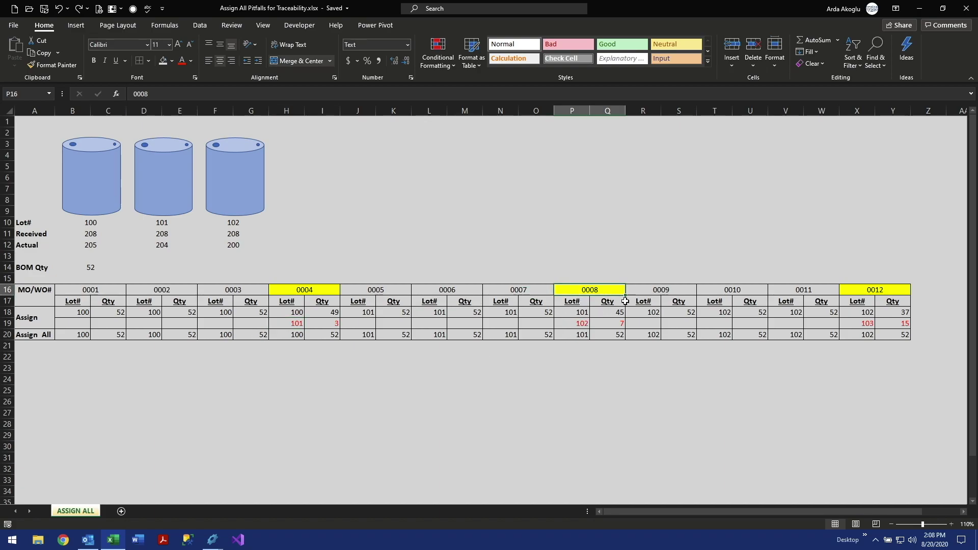
click(855, 293)
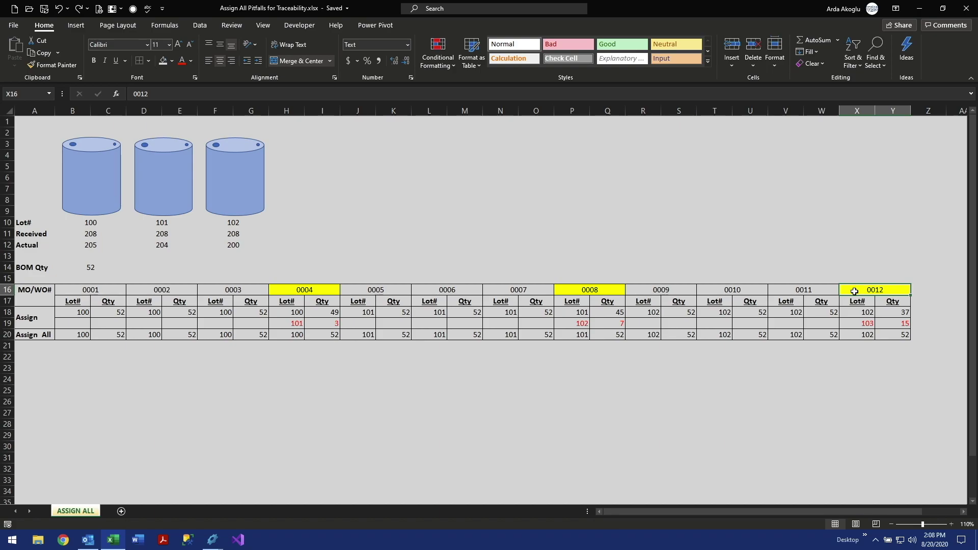
click(326, 325)
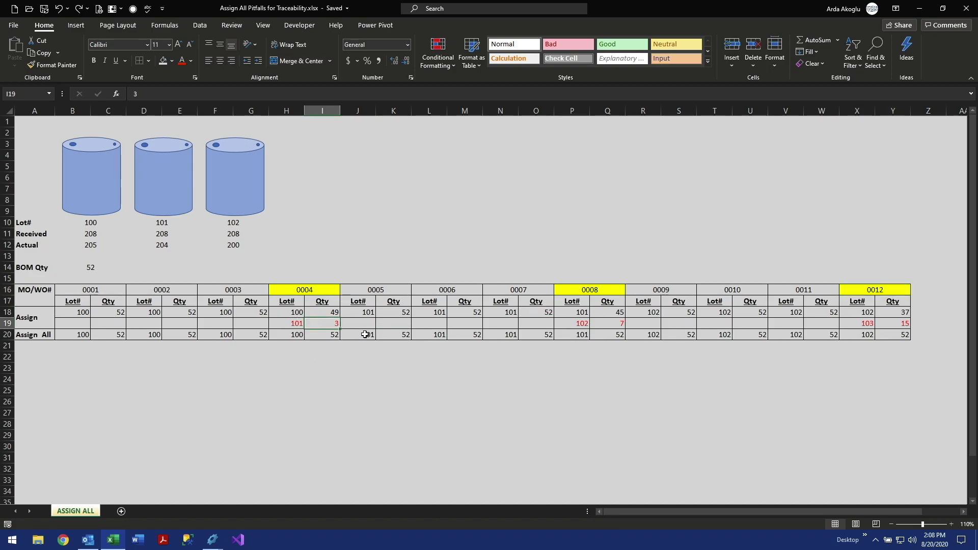
click(617, 323)
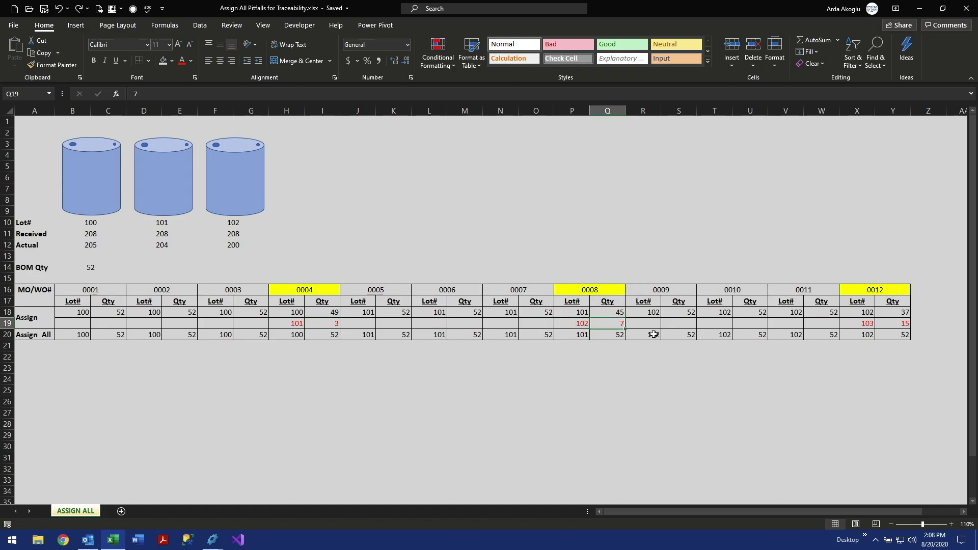
click(886, 321)
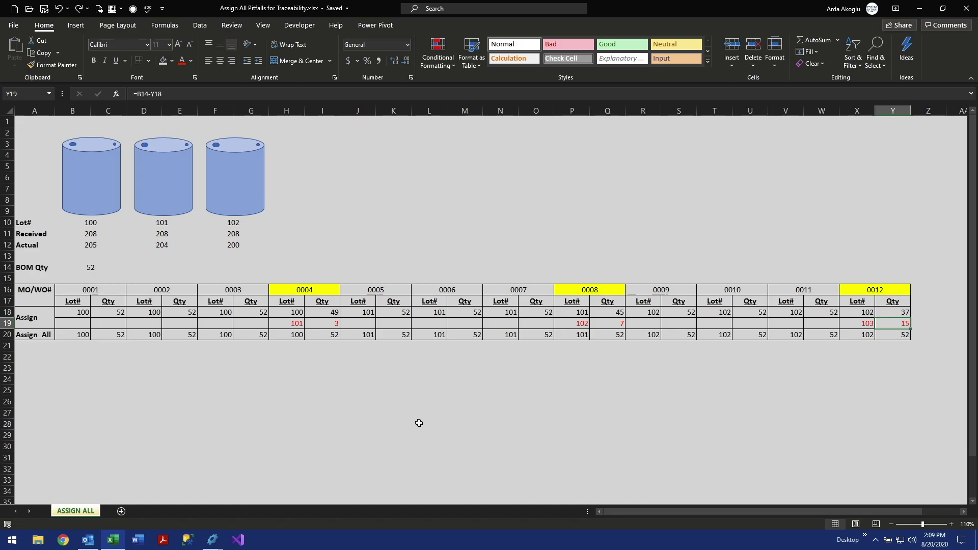
- Compare the Assign row and order 0004's first Assign lot with order 0001's Assign All lot and lot 100's received quantity
click(37, 317)
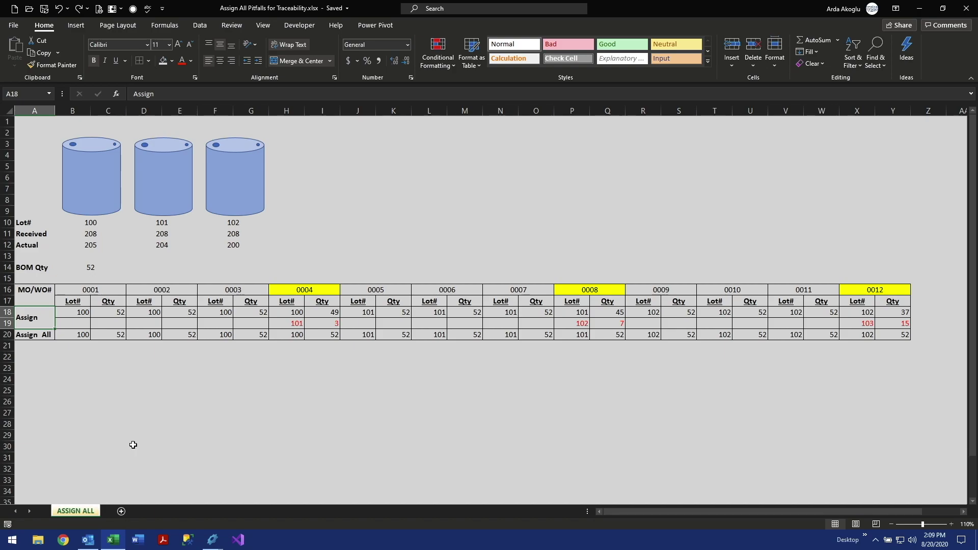
click(295, 315)
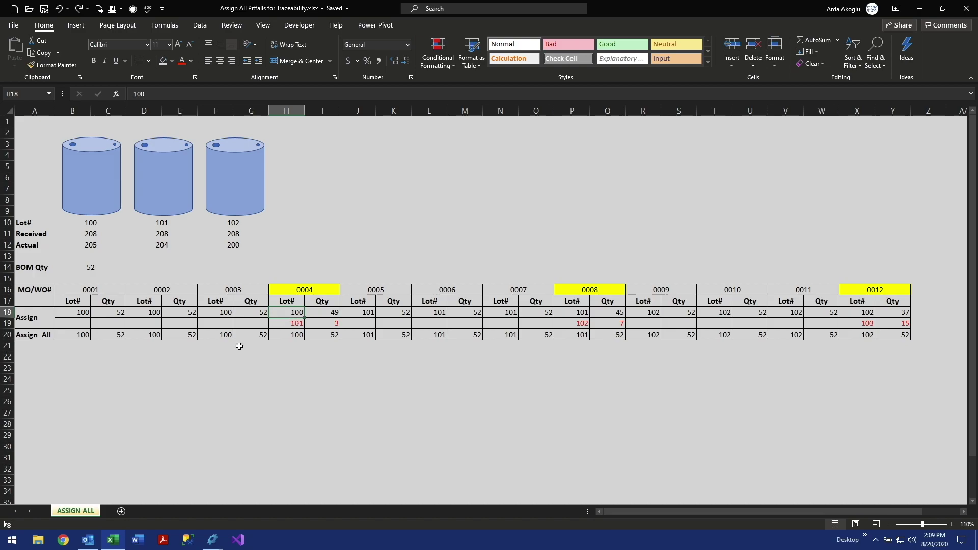
click(81, 334)
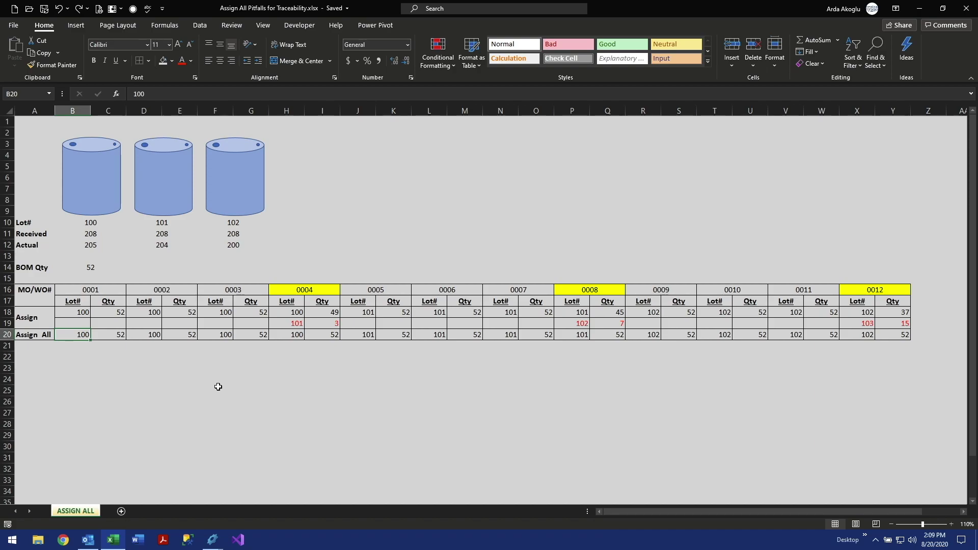
click(90, 234)
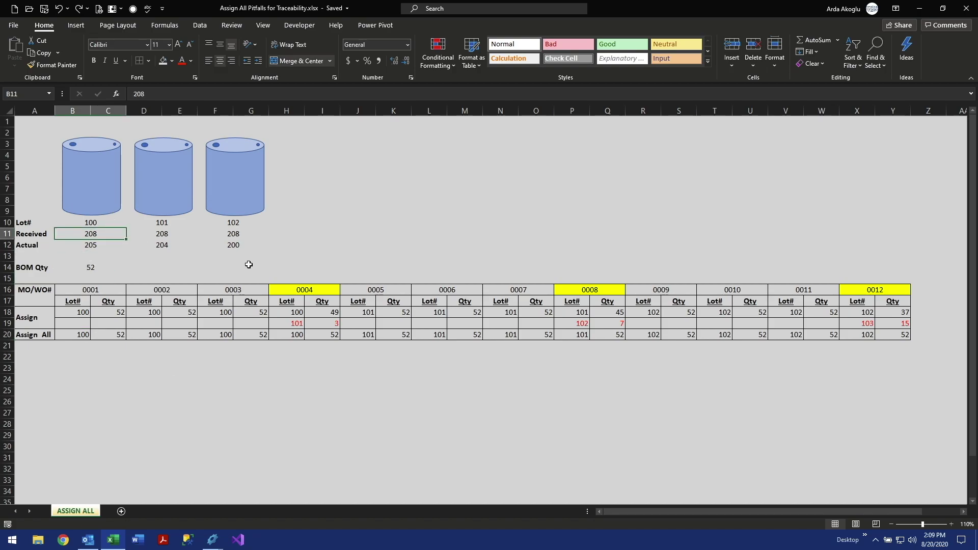